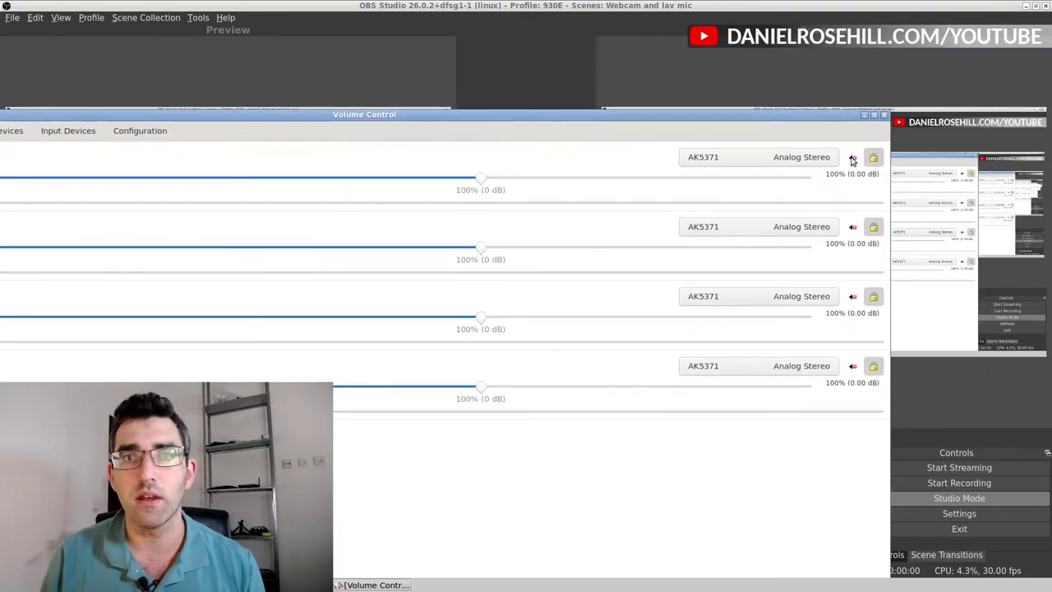
Maximize Volume Control and list input devices: Maono Elf Analog Stereo at 73%, AK5371 at 80%.
click(874, 116)
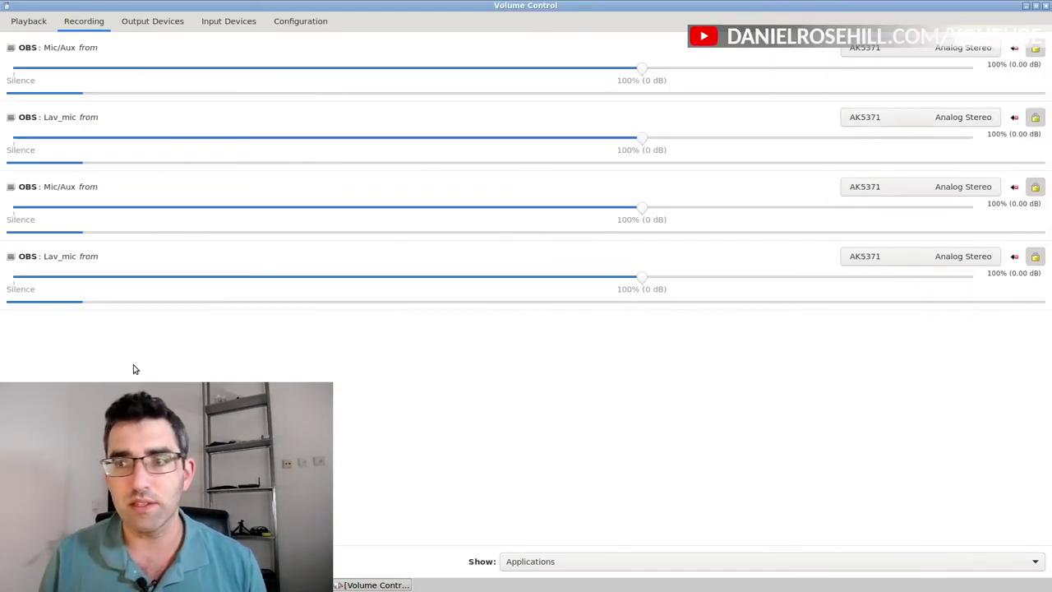
click(230, 31)
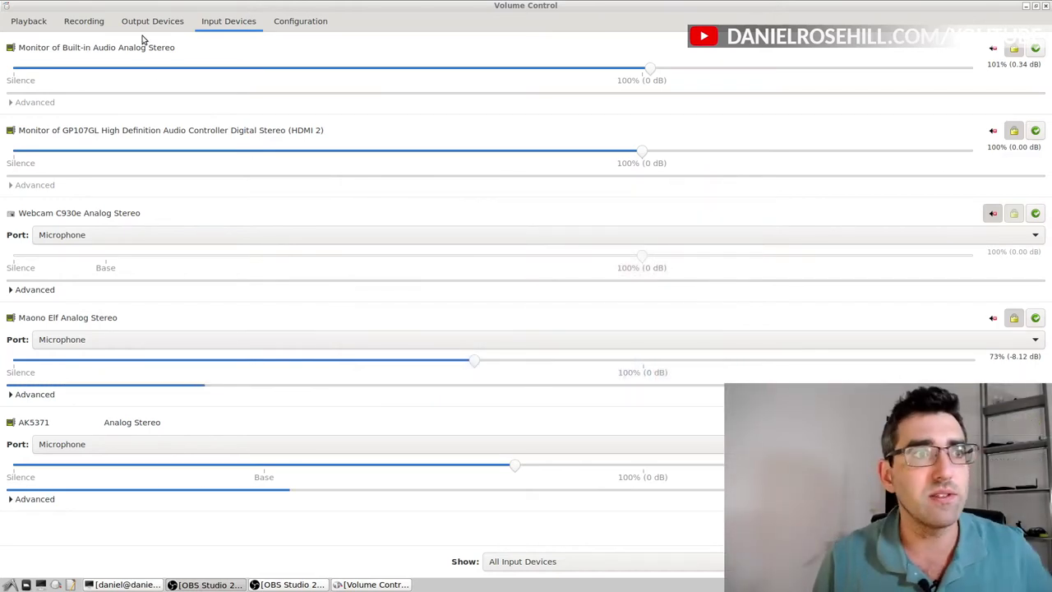
Show the Recording list with the four OBS streams, all recording from AK5371 at 100%.
click(70, 30)
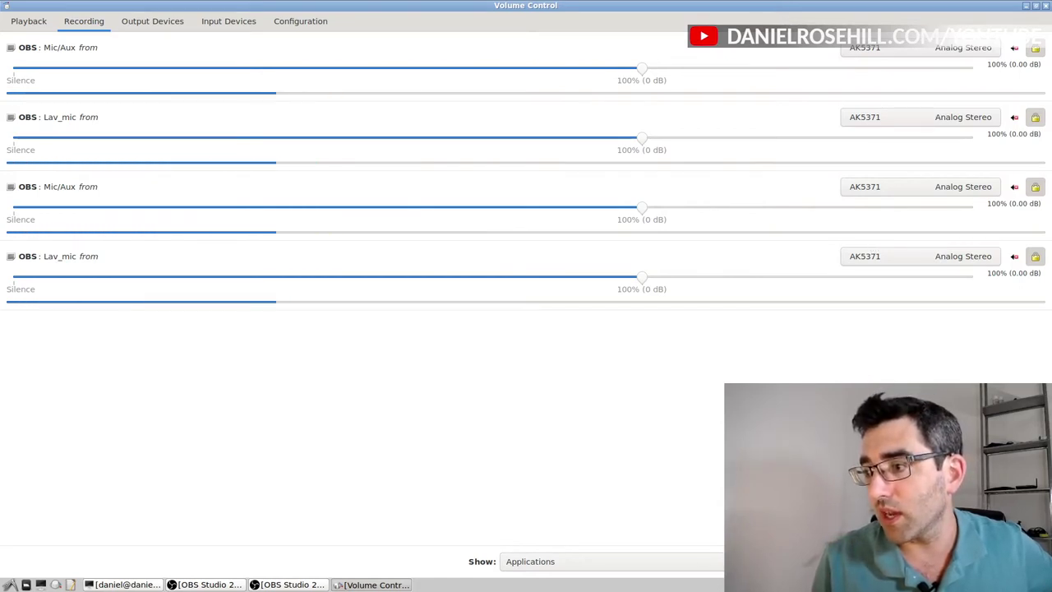
key(alt+Tab)
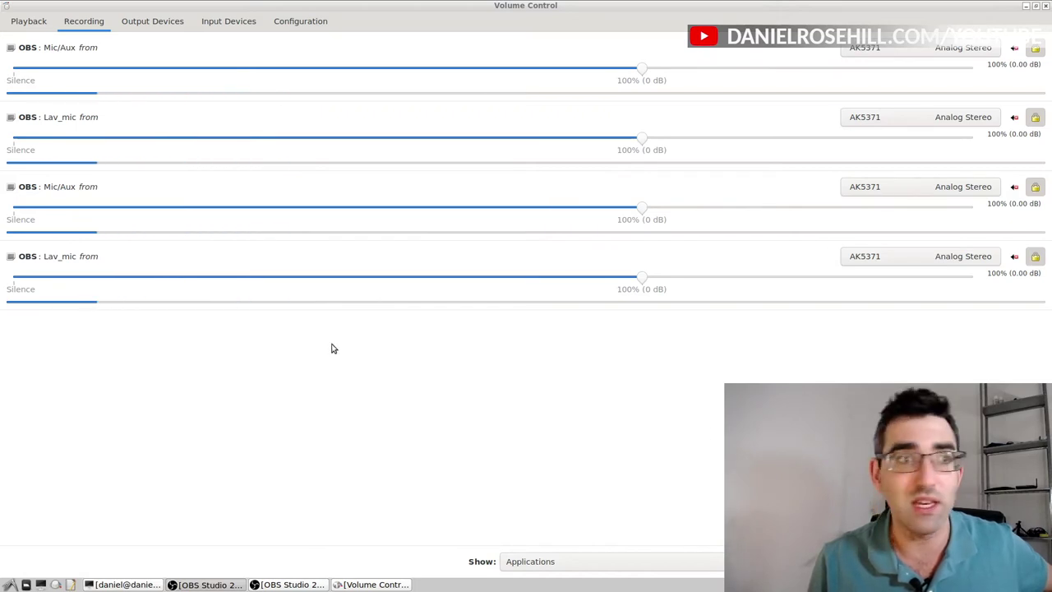
click(391, 442)
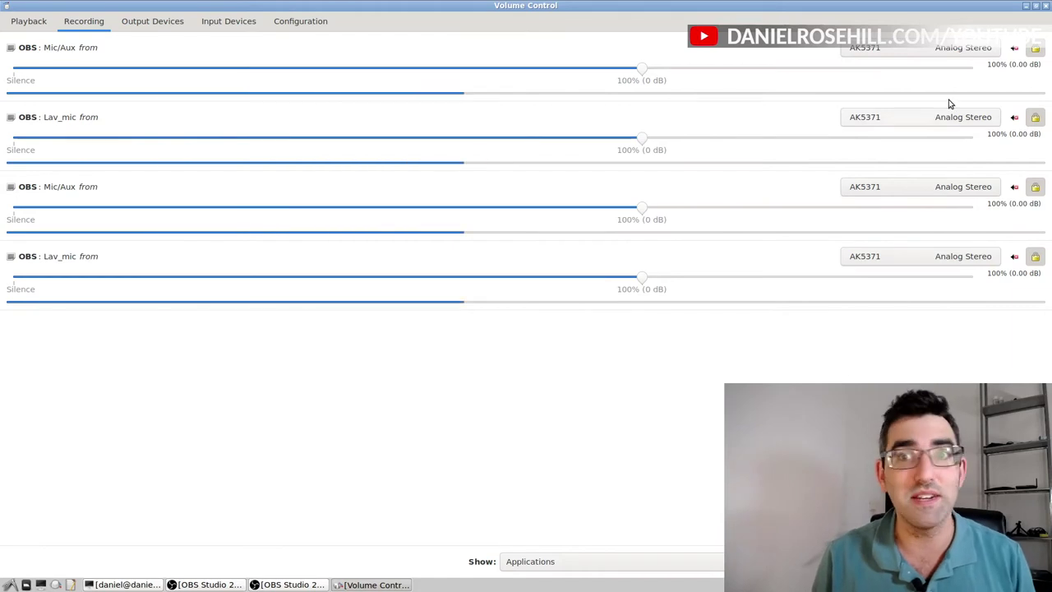
Route the first OBS Mic/Aux recording stream to Maono Elf Analog Stereo, then minimize the mixer.
click(955, 50)
click(731, 105)
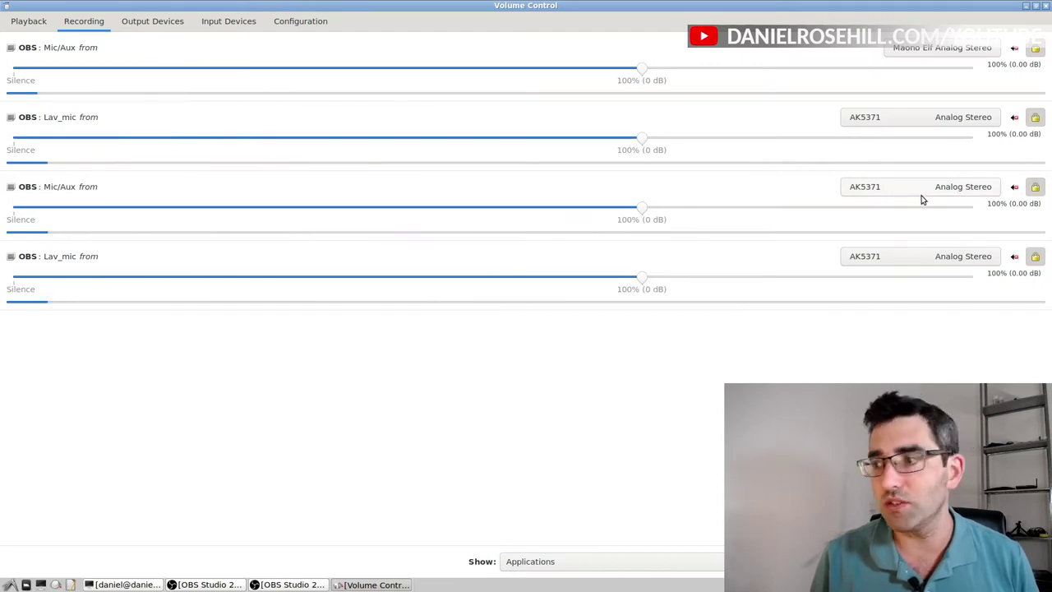
click(1028, 7)
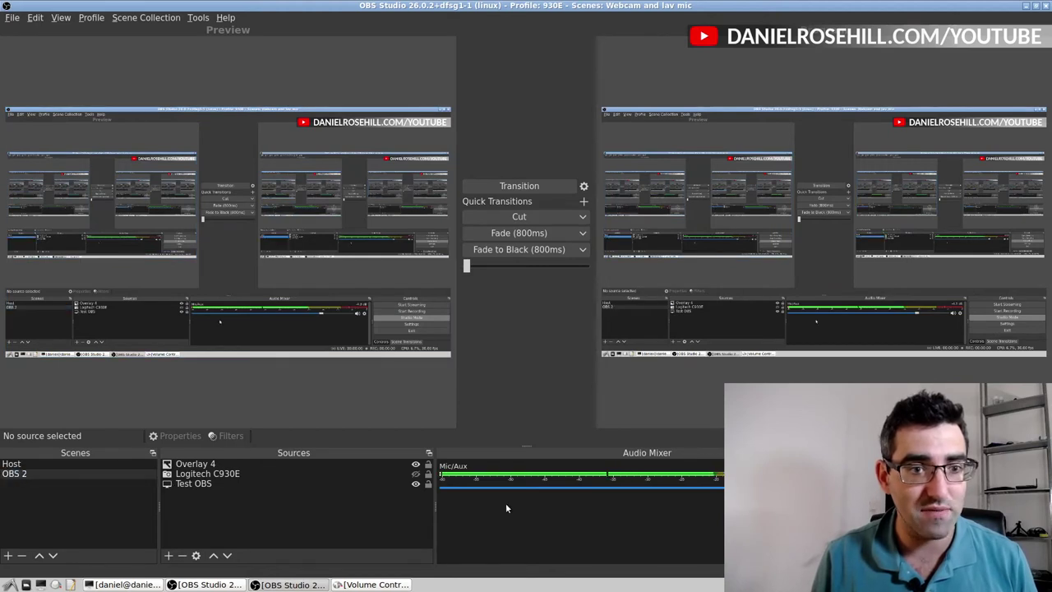
Switch between the OBS 2 and Host scenes, ending on the Host scene.
click(47, 465)
click(35, 476)
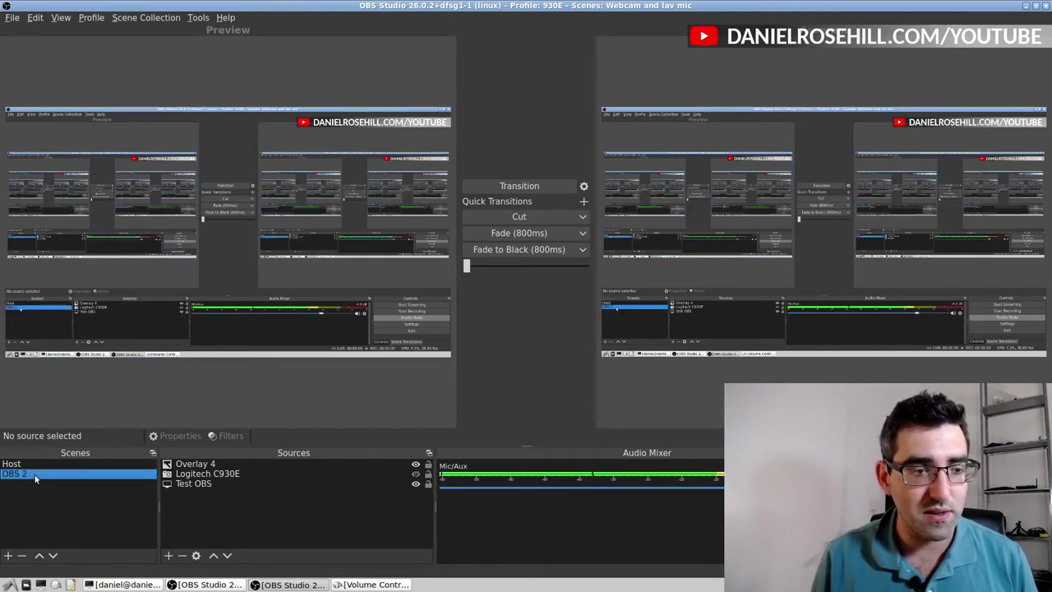
click(842, 488)
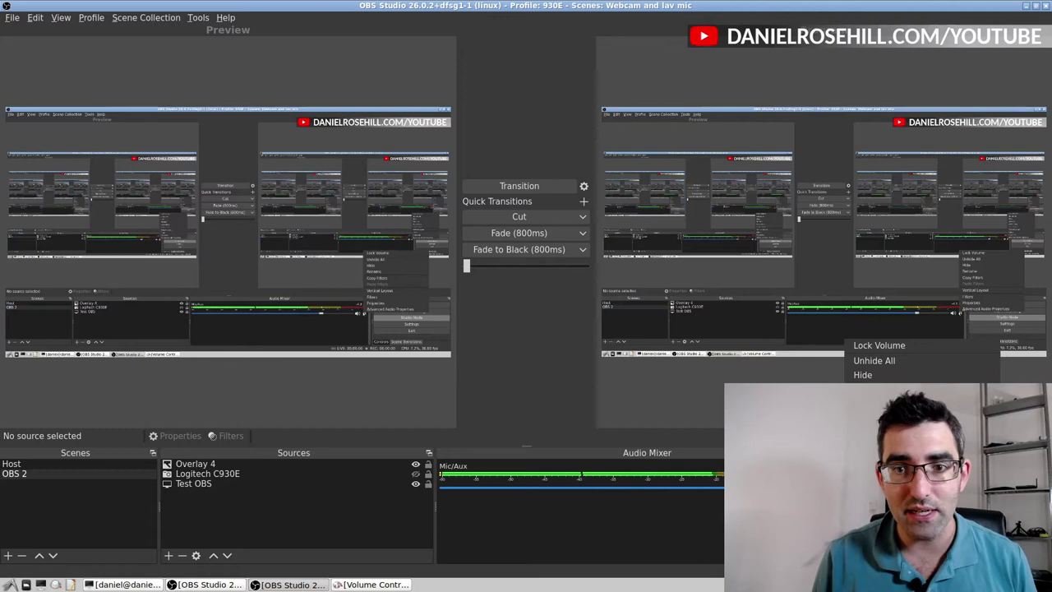
click(482, 535)
click(46, 465)
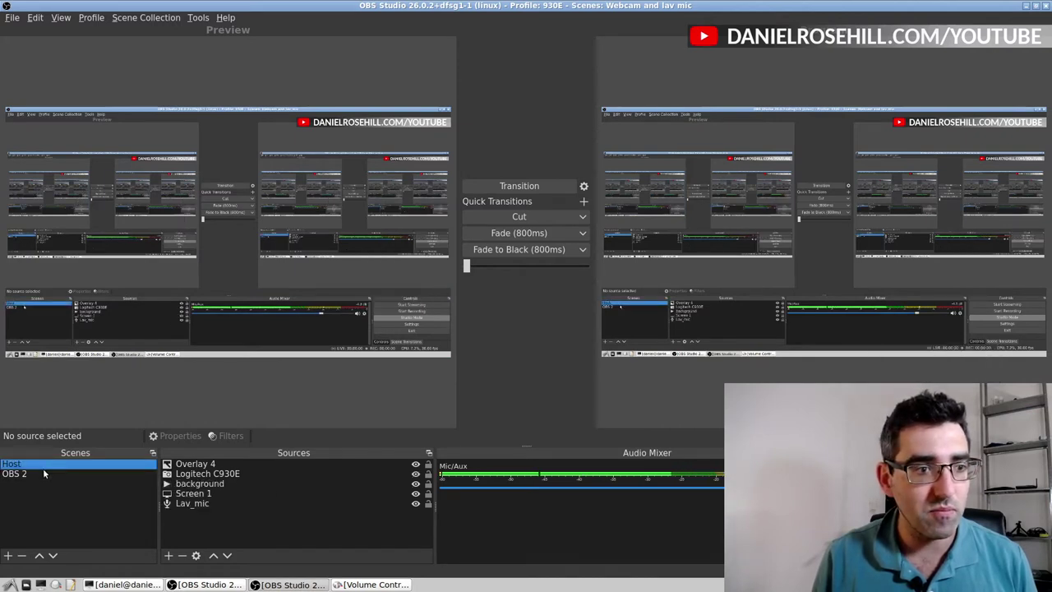
click(47, 476)
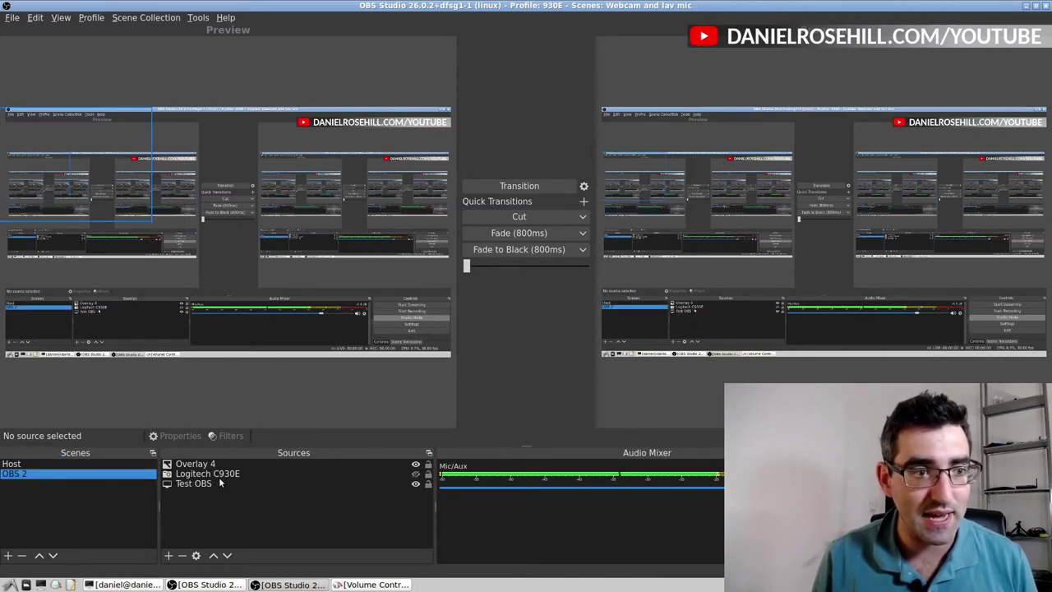
click(74, 464)
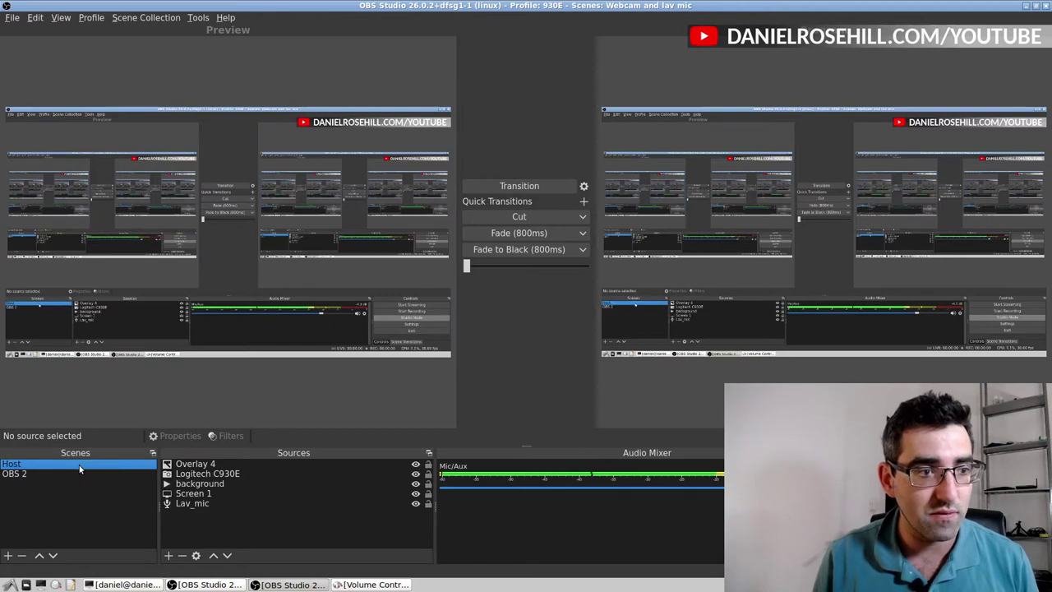
Check in Lav_mic's Properties that it uses Maono Elf Analog Stereo, then close them.
click(189, 503)
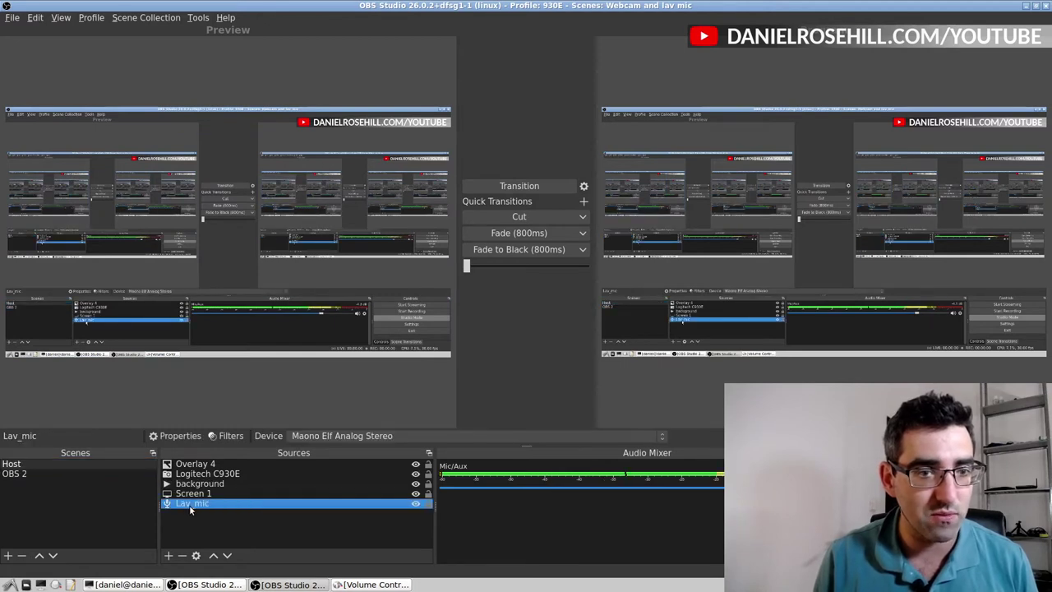
right_click(189, 505)
click(217, 499)
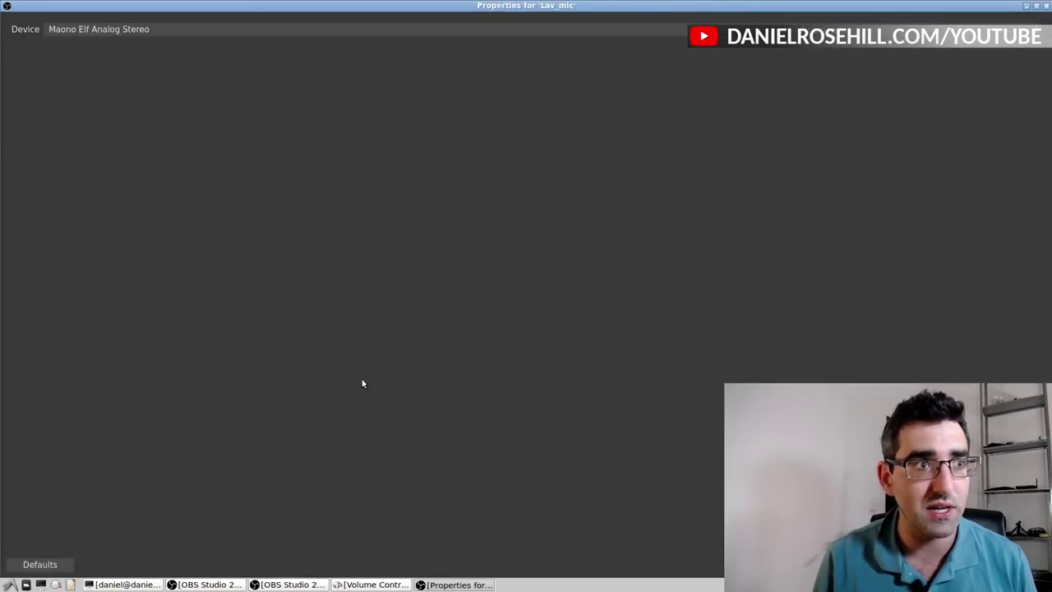
key(Escape)
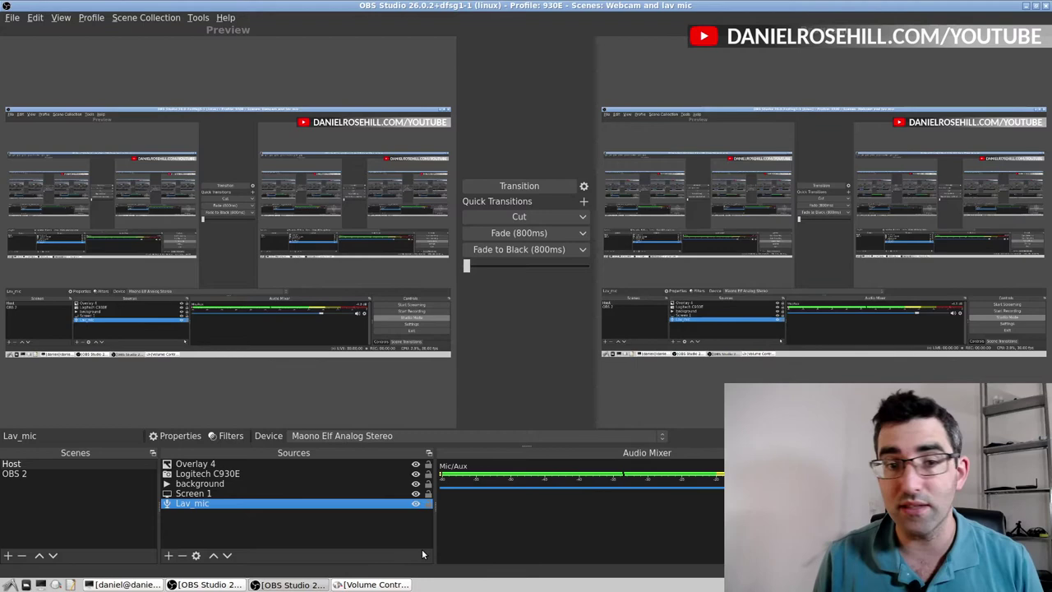
Route the second OBS Mic/Aux recording stream (third row) to Maono Elf Analog Stereo, then close Volume Control.
click(374, 585)
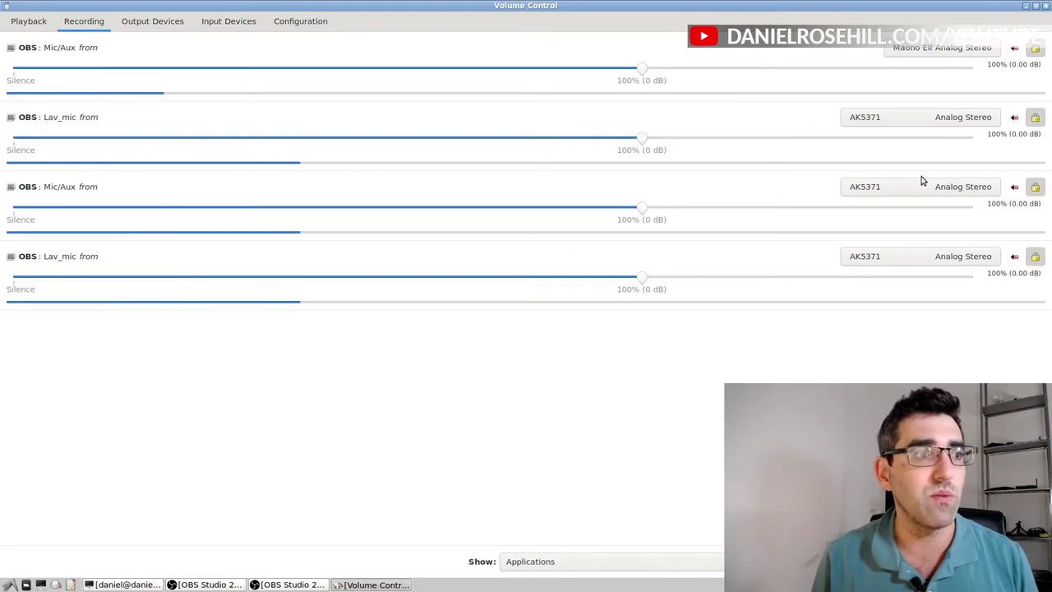
click(923, 189)
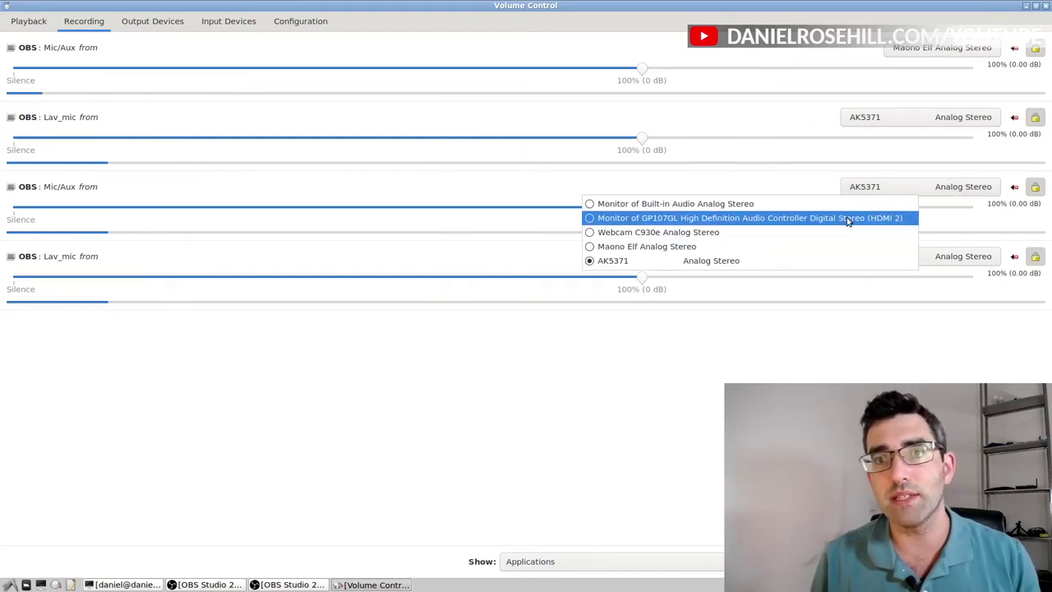
click(689, 246)
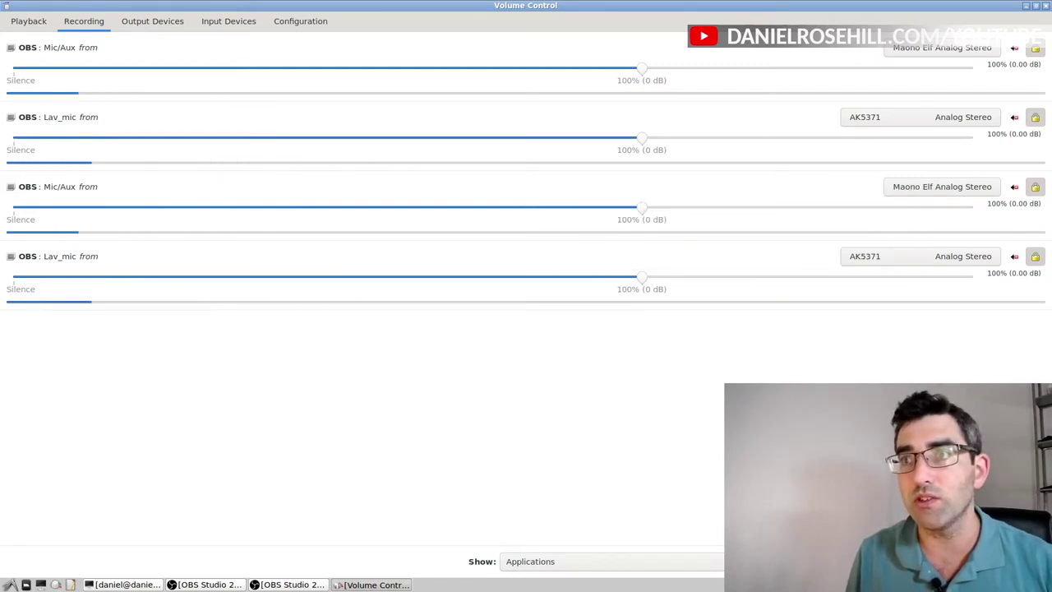
click(1046, 5)
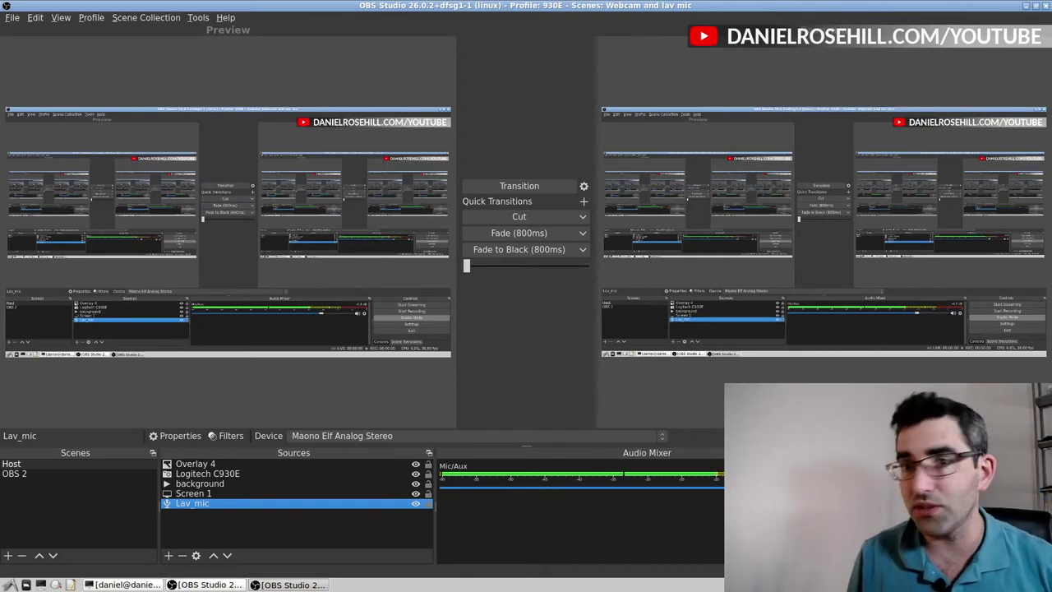
In OBS audio settings, set Mic/Auxiliary Audio 2 to the AK5371 mic and apply.
click(168, 556)
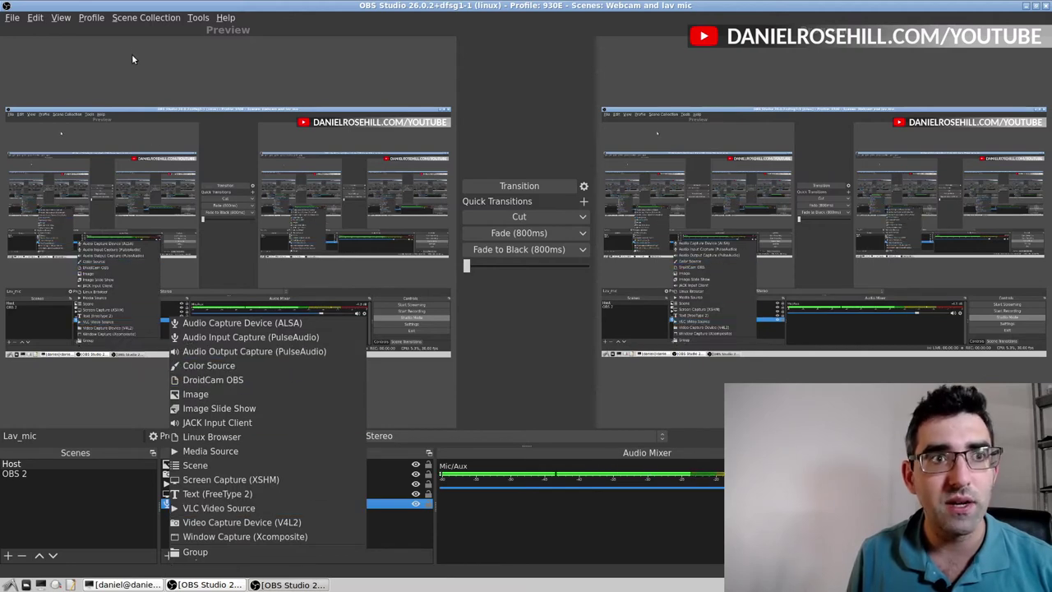
click(36, 24)
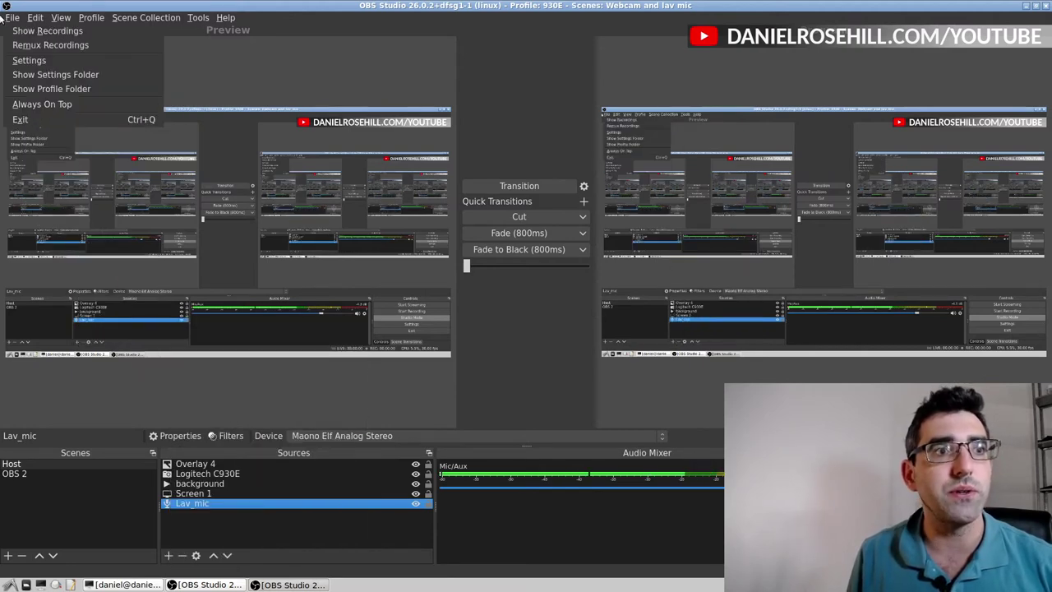
mouse_move(114, 23)
mouse_move(12, 17)
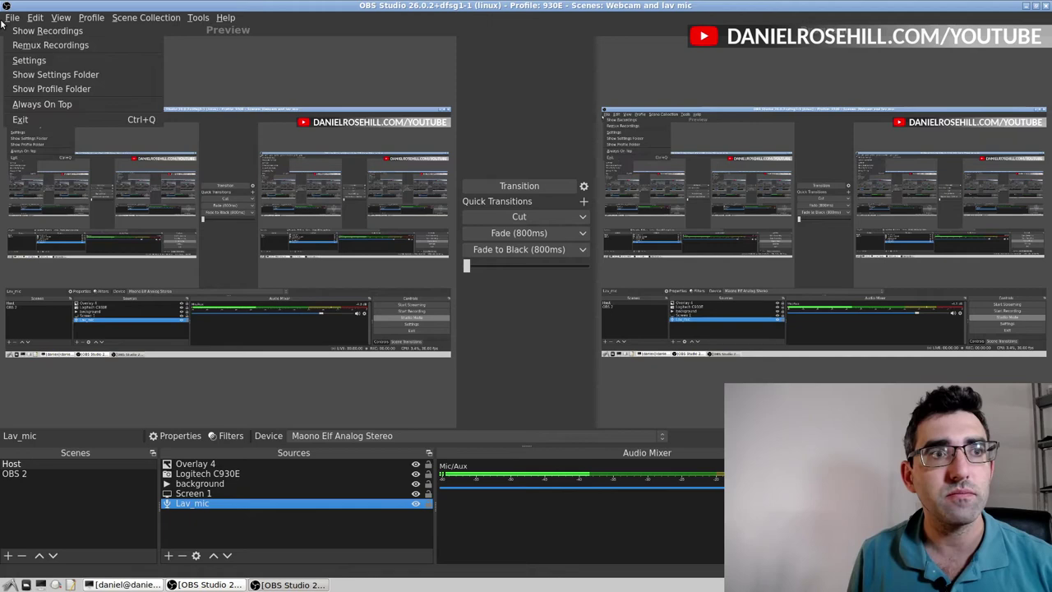
click(58, 61)
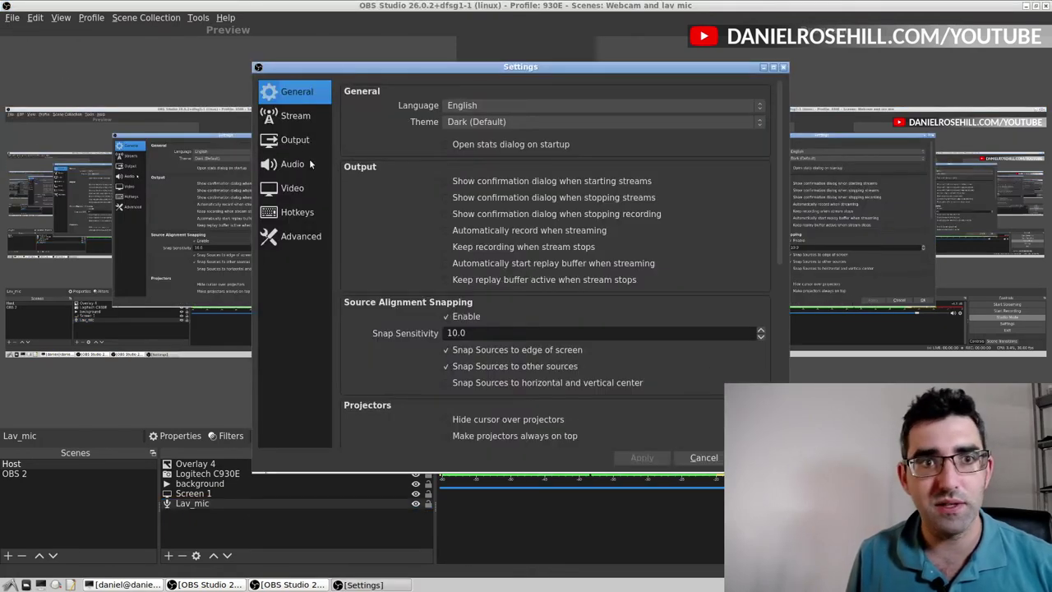
click(296, 165)
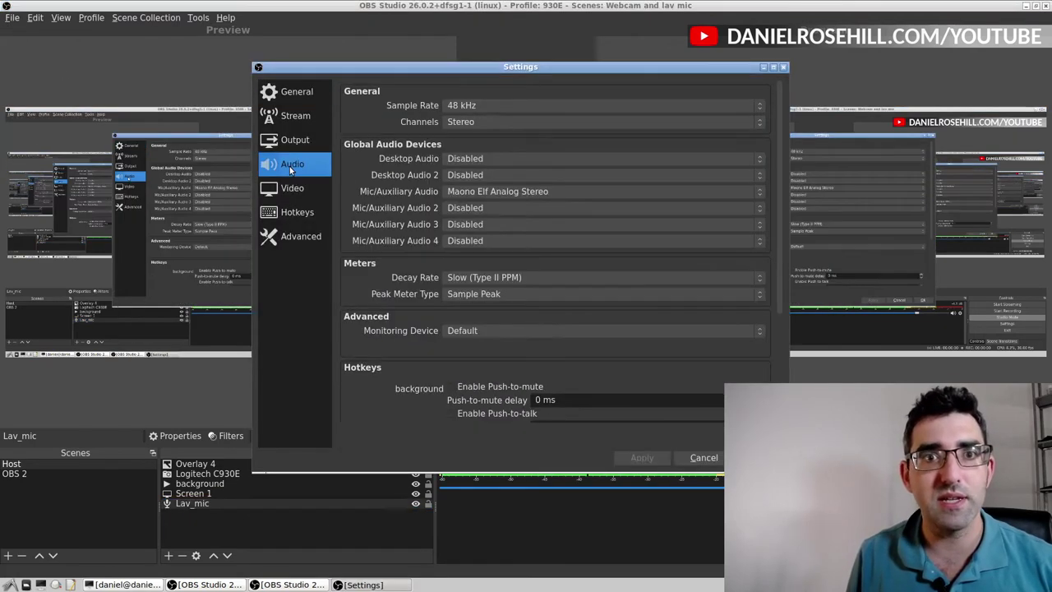
click(472, 207)
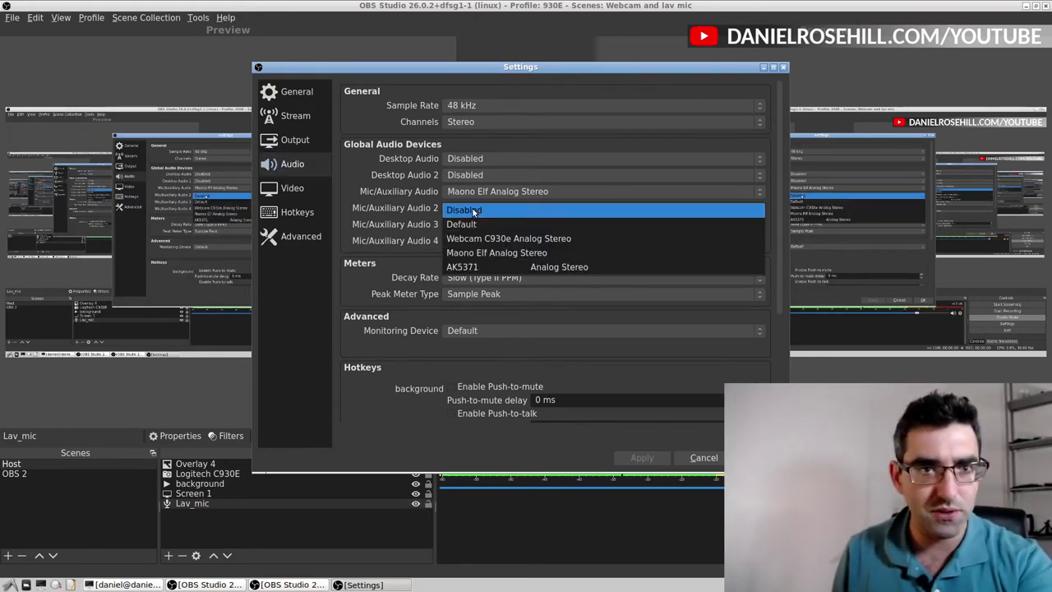
click(462, 268)
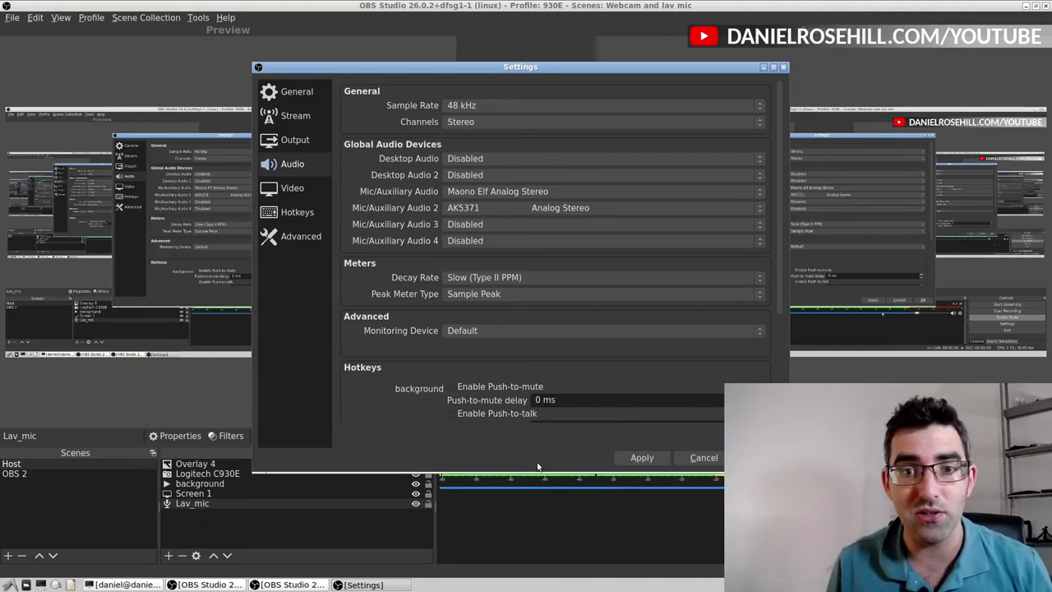
click(641, 458)
click(752, 457)
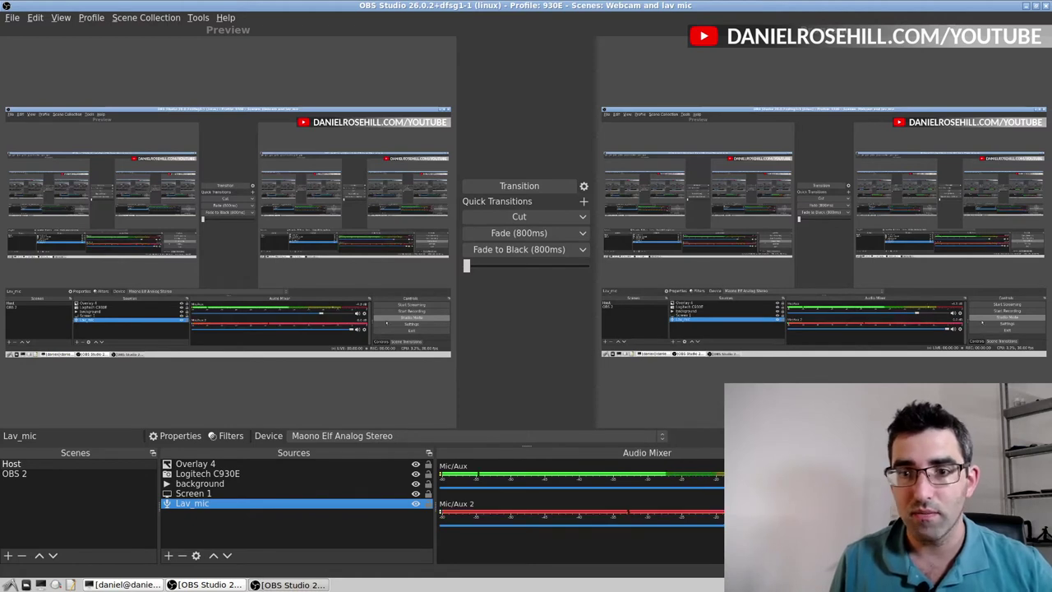
Unmute Mic/Aux 2, close the source properties window, and open the Mic/Aux audio options.
click(830, 520)
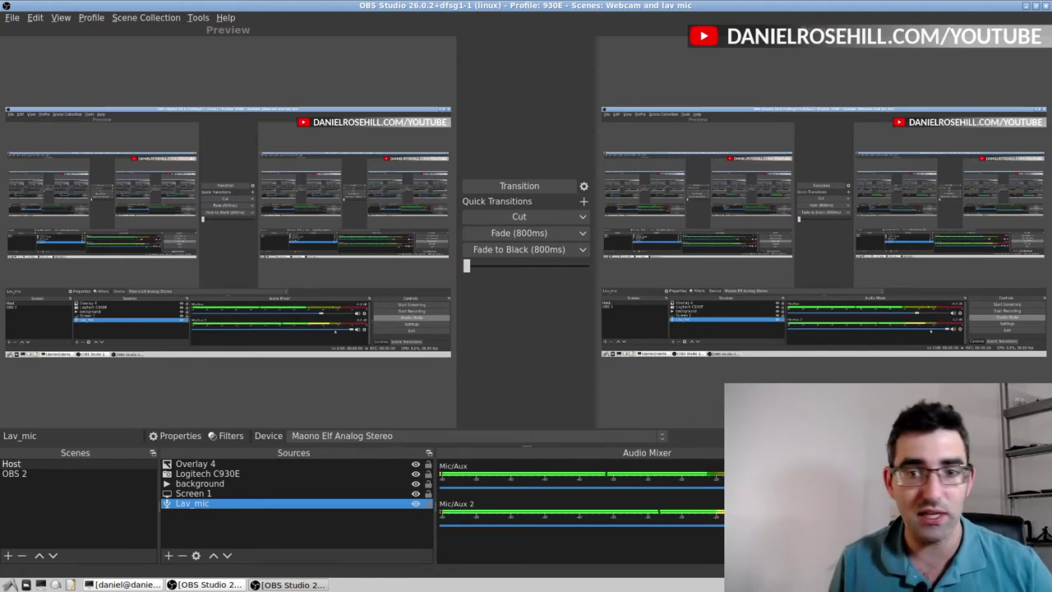
click(830, 513)
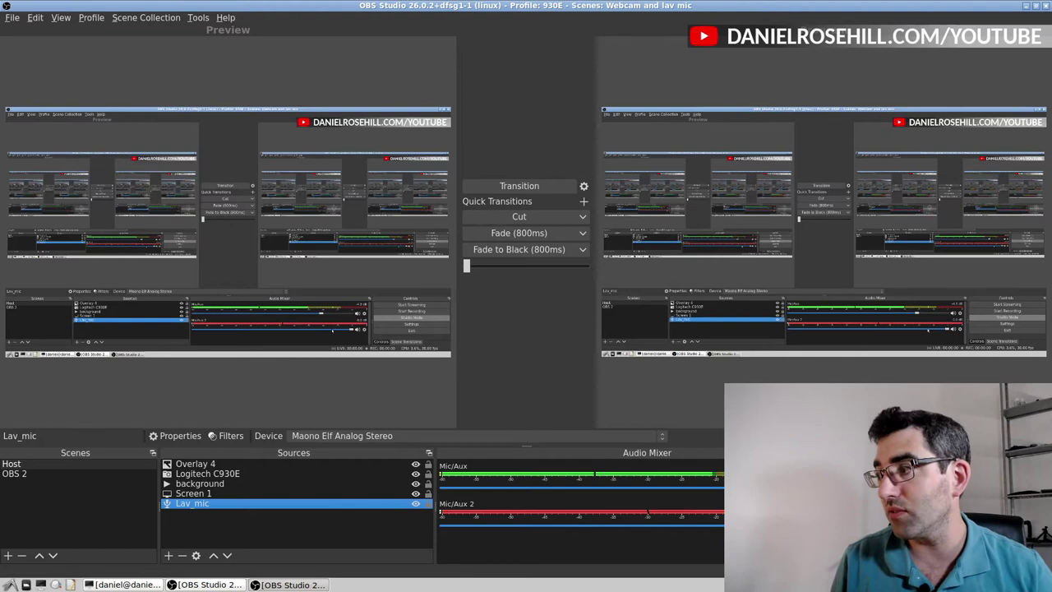
click(830, 515)
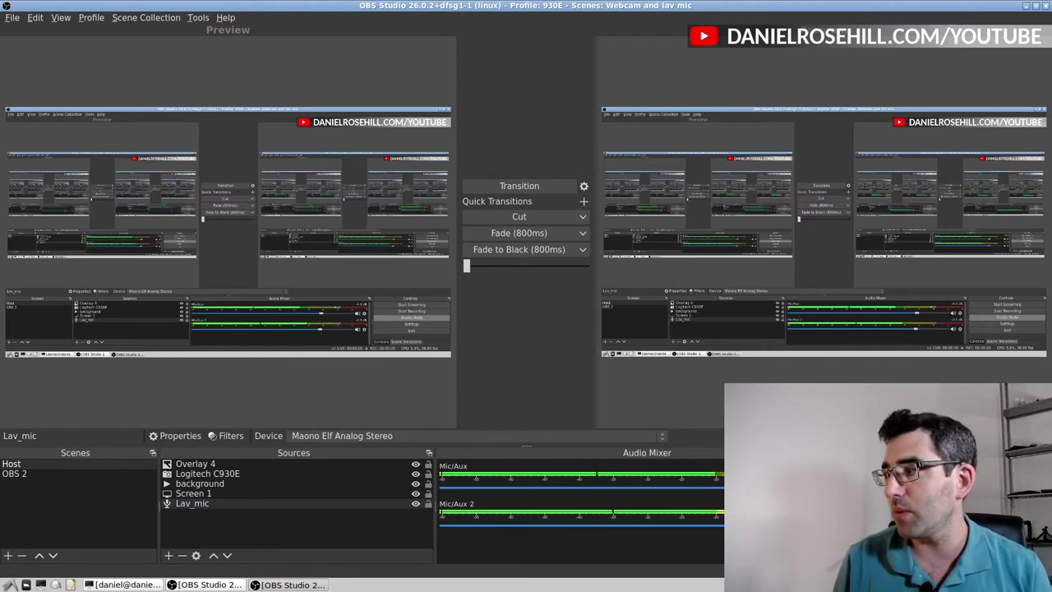
key(alt+Tab)
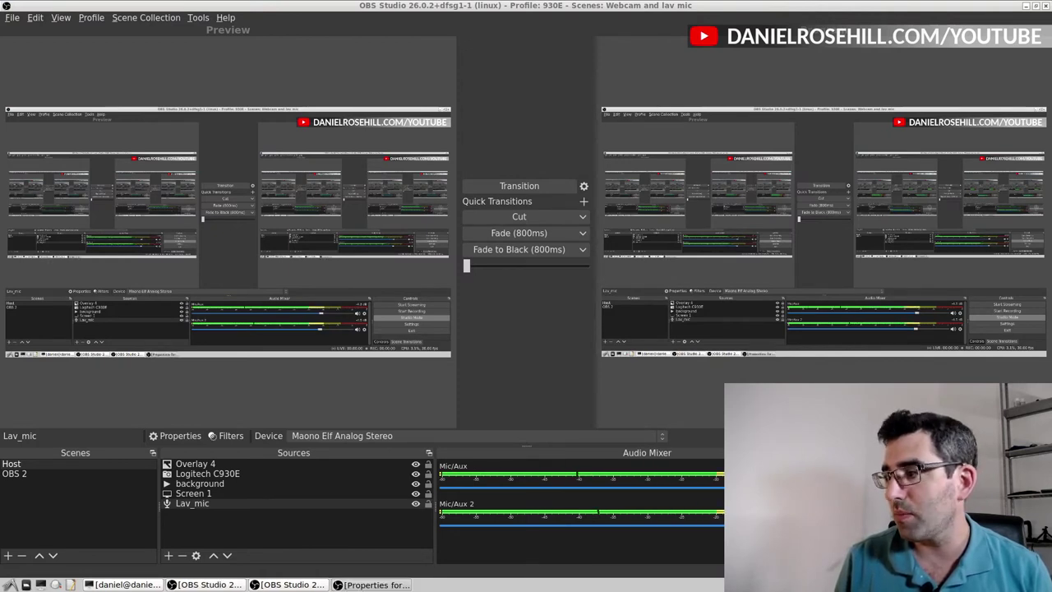
key(Escape)
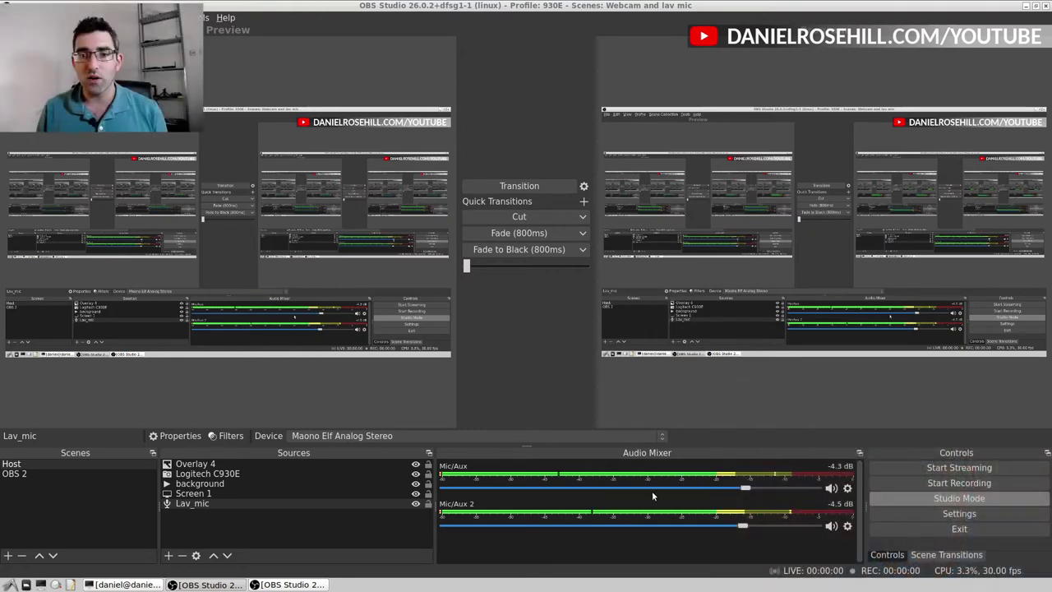
click(848, 488)
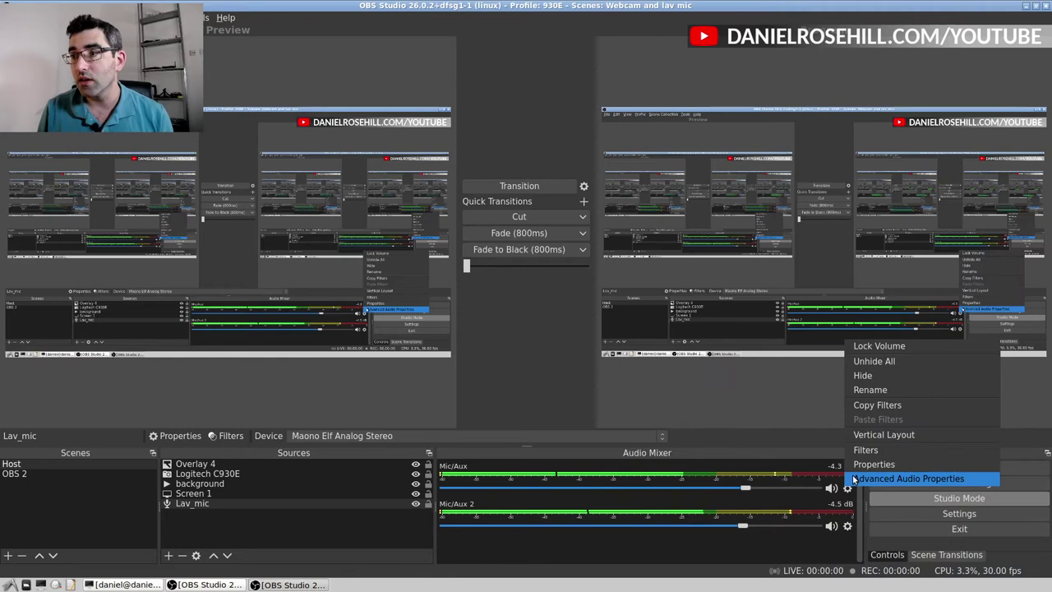
In Advanced Audio Properties, give Mic/Aux a 70 ms sync offset and select Mic/Aux 2's offset.
click(855, 478)
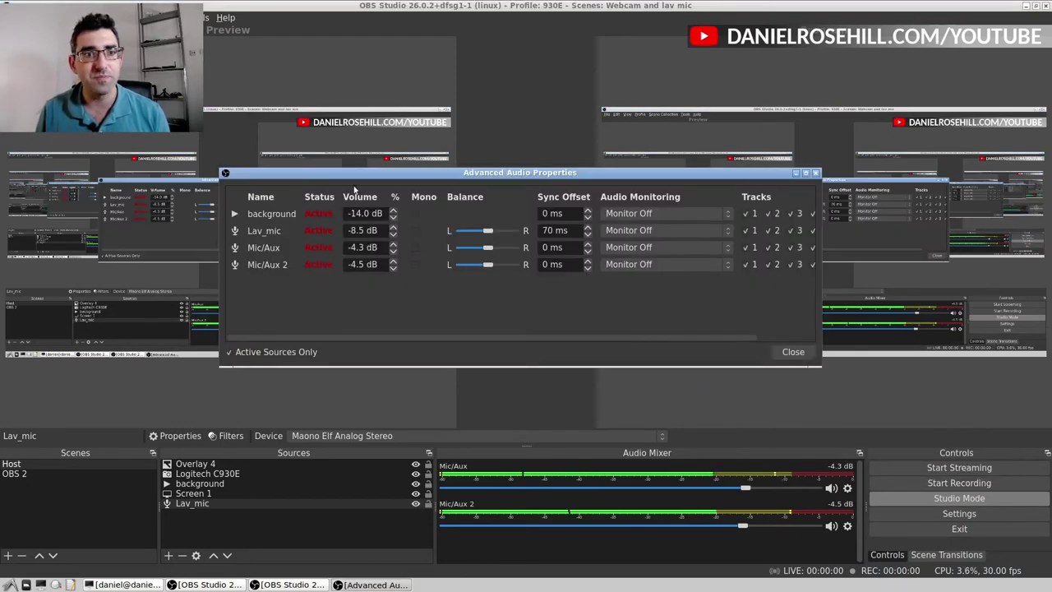
drag(358, 178, 237, 249)
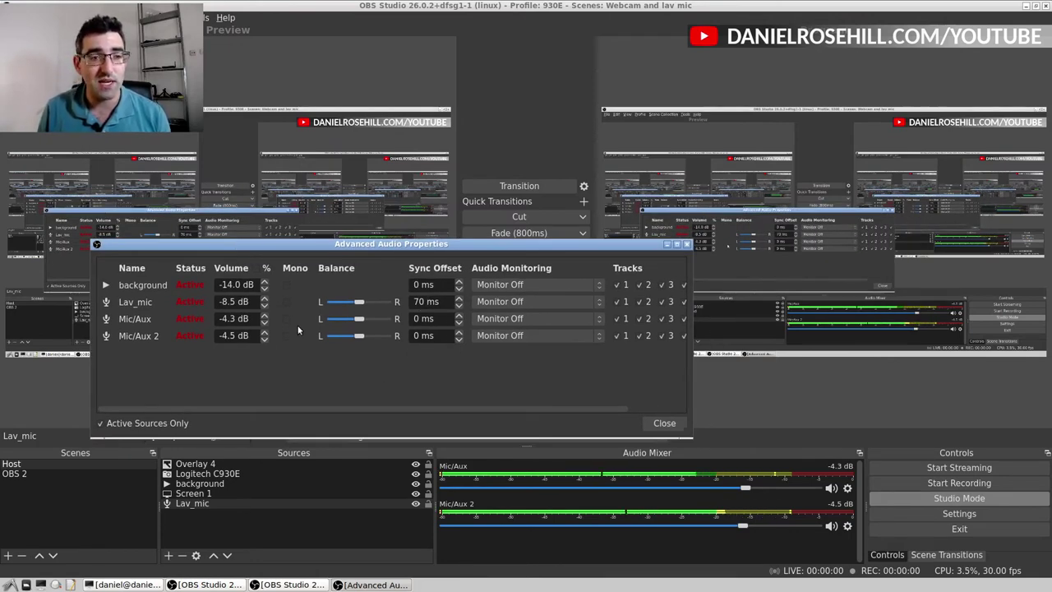
double_click(422, 318)
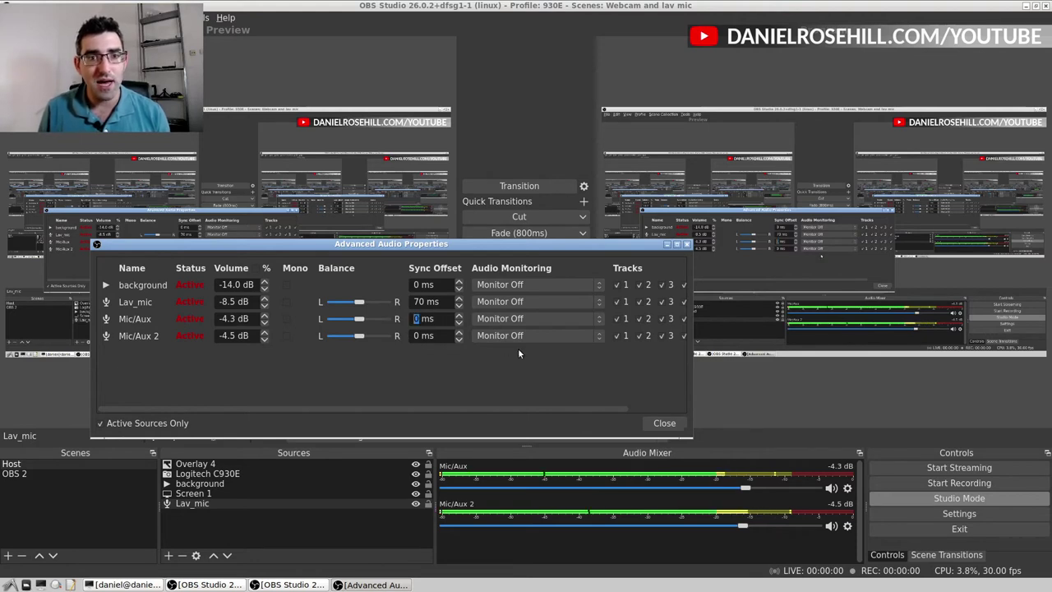
text(70)
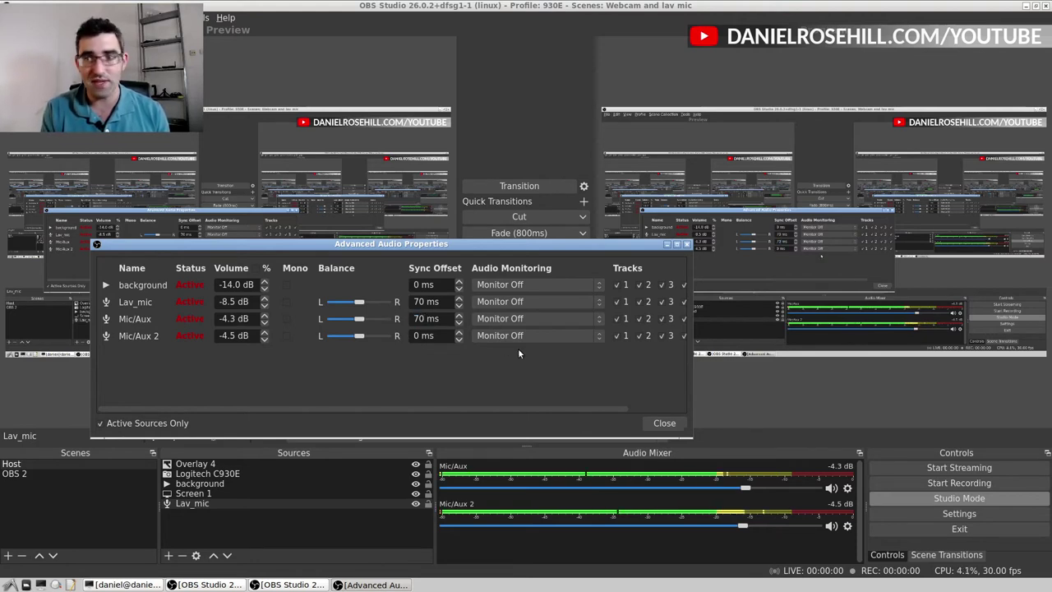
double_click(433, 341)
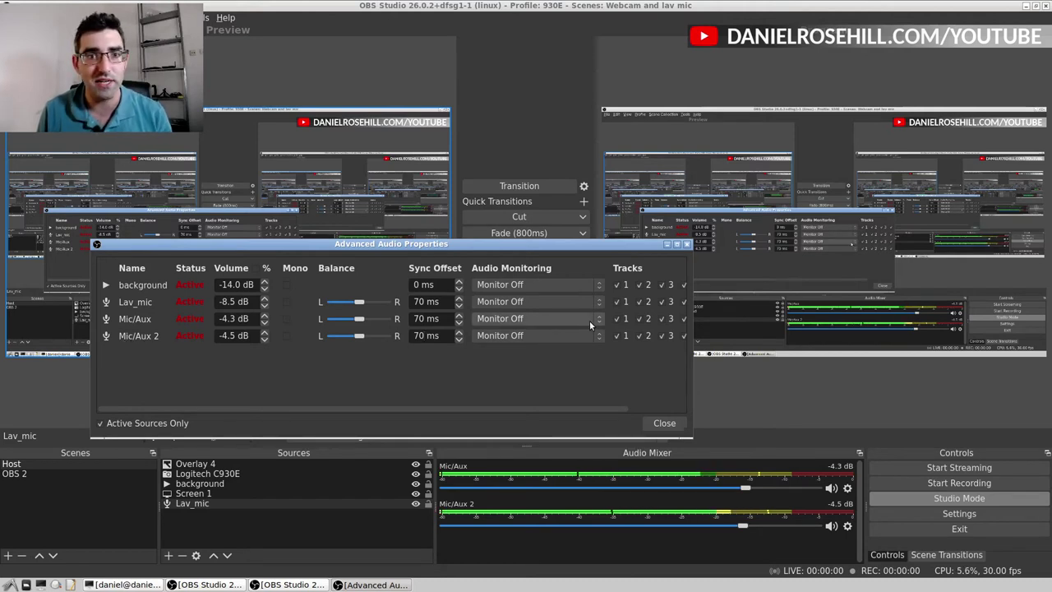
Set Mic/Aux and Mic/Aux 2 audio monitoring to Monitor and Output.
click(558, 319)
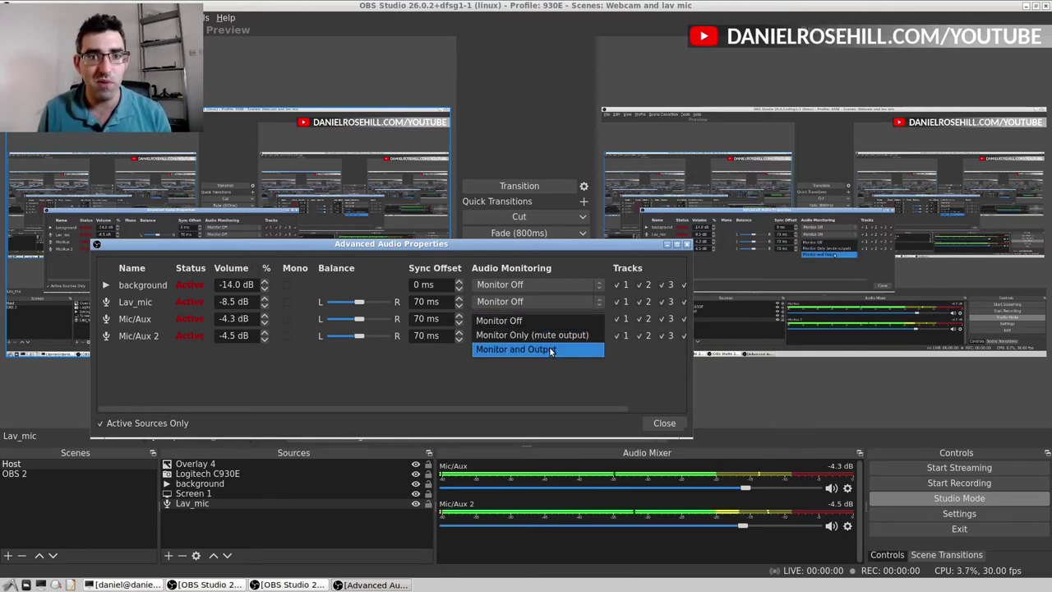
click(550, 349)
click(502, 335)
click(498, 368)
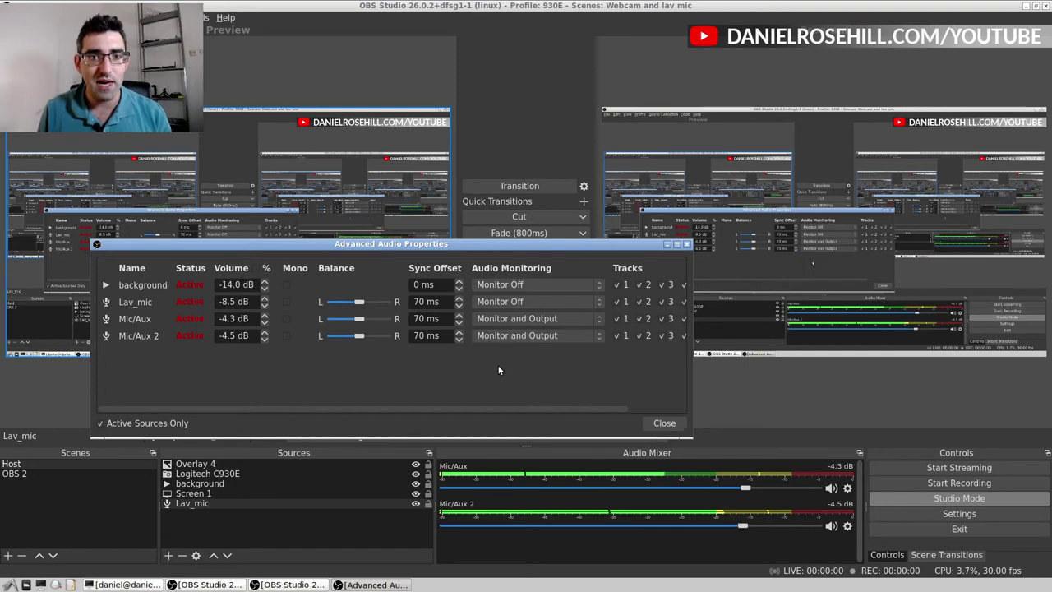
In PulseAudio Volume Control, route both monitor streams to built-in audio, then close it.
click(54, 584)
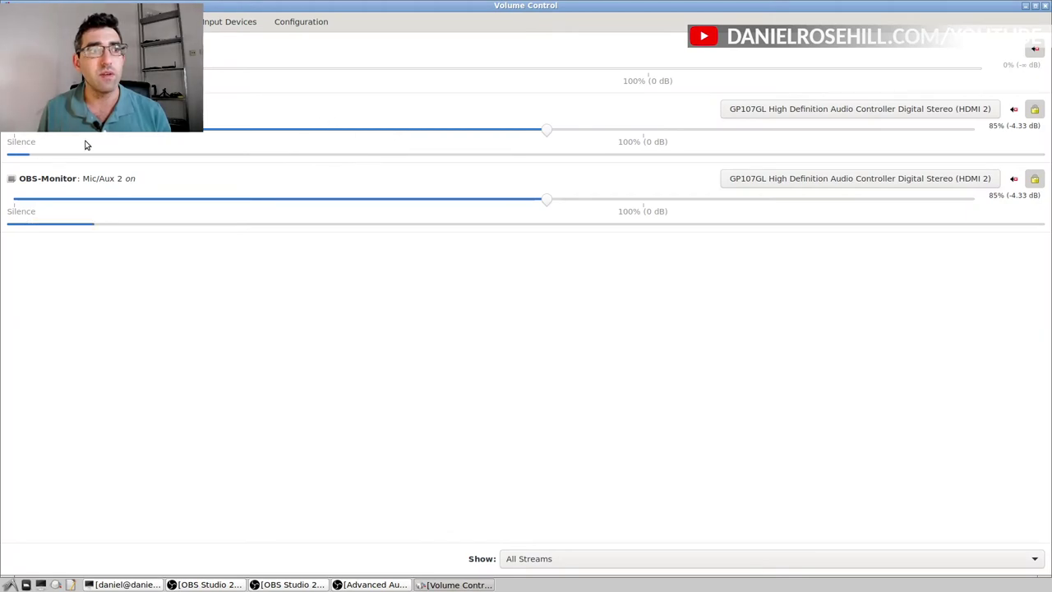
click(774, 111)
click(717, 119)
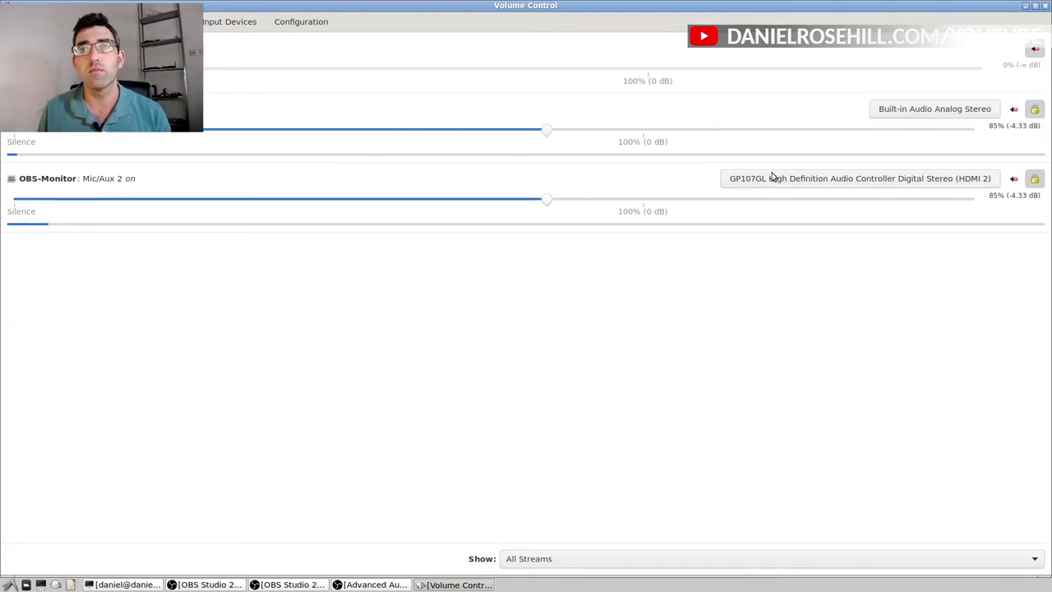
click(773, 177)
click(751, 185)
click(1044, 5)
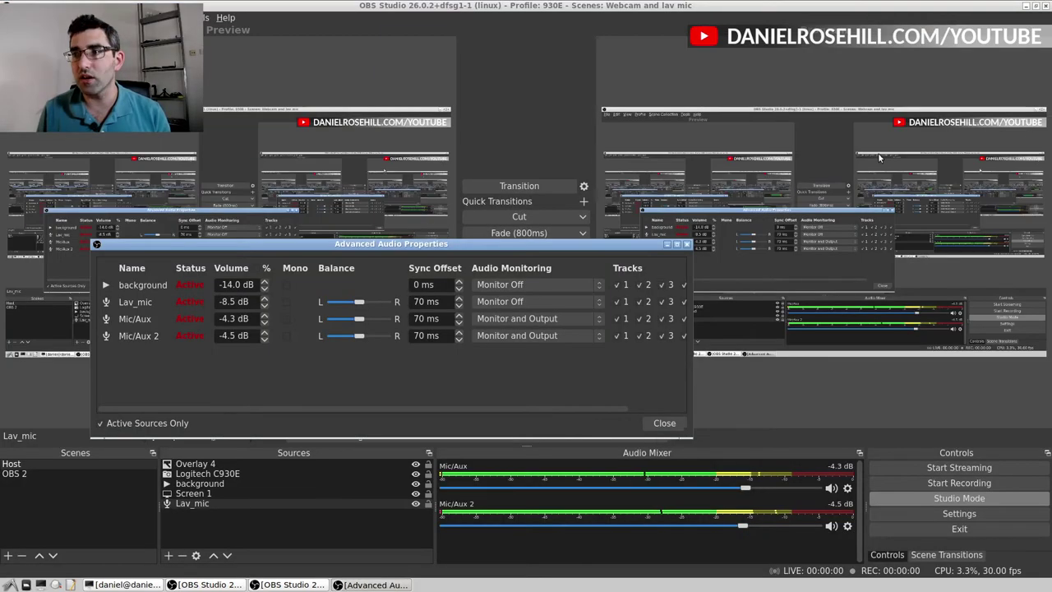
Turn monitoring off for both mics, then set each back to Monitor and Output.
click(511, 319)
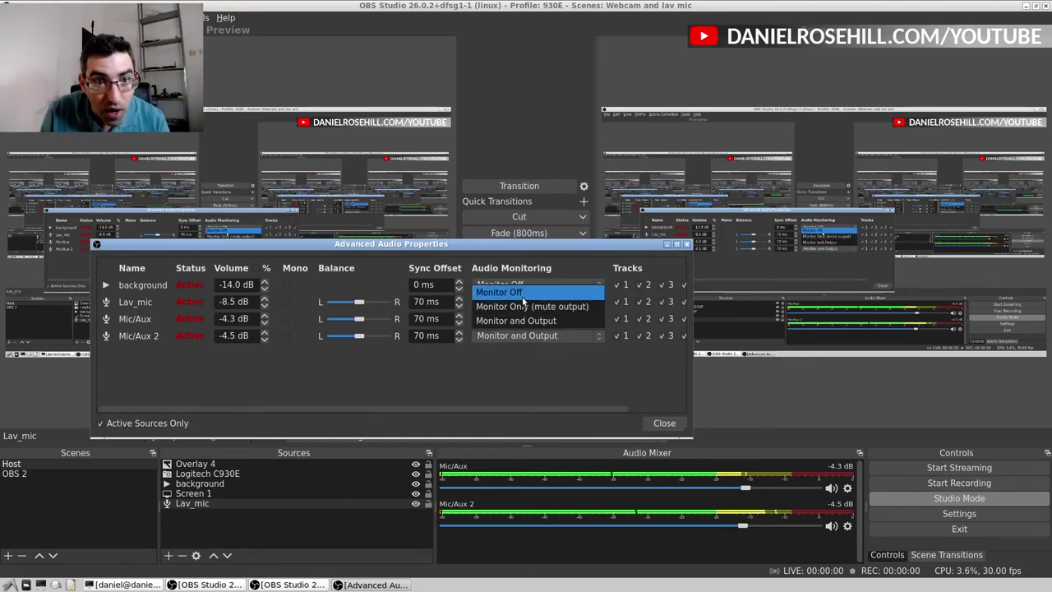
click(511, 292)
click(506, 335)
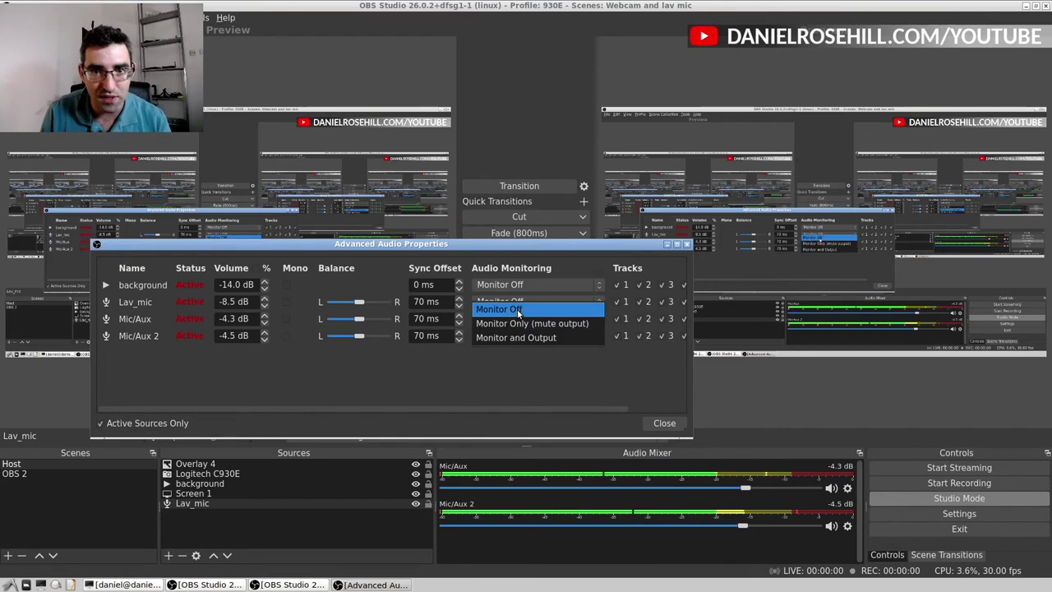
click(506, 306)
click(517, 321)
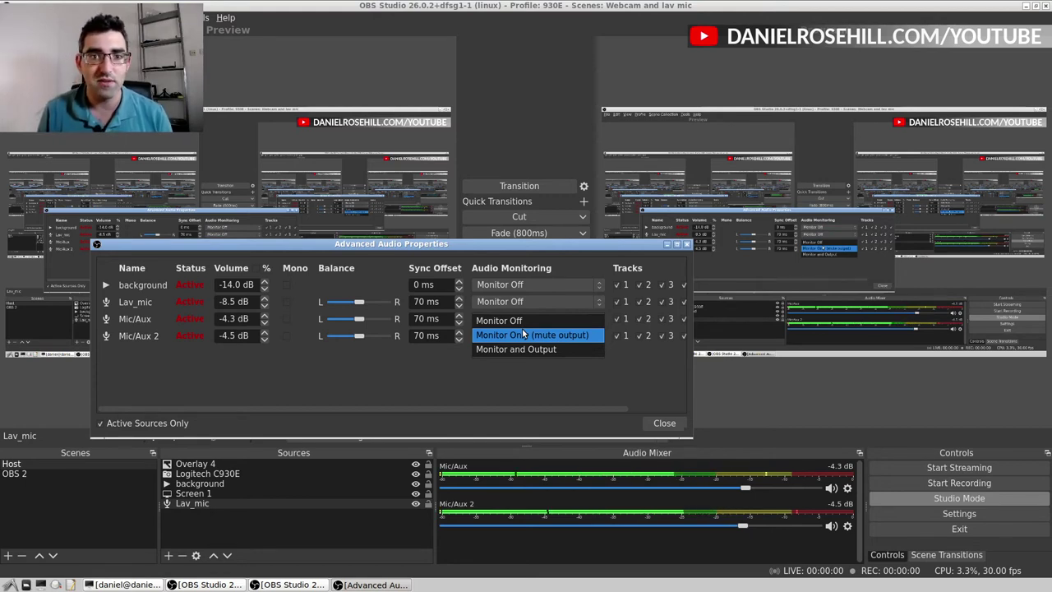
click(512, 350)
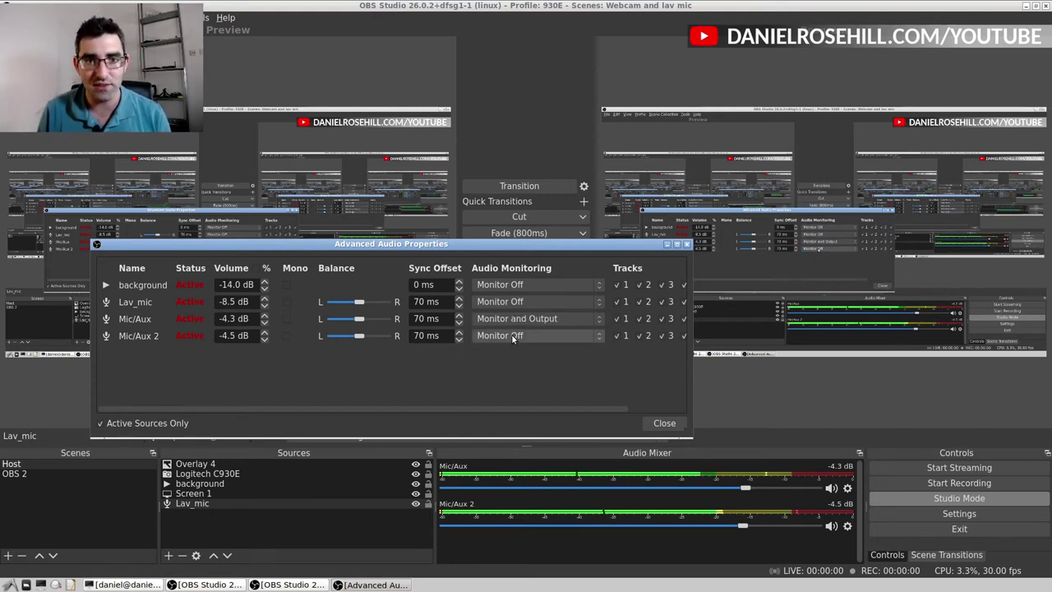
click(514, 336)
click(512, 366)
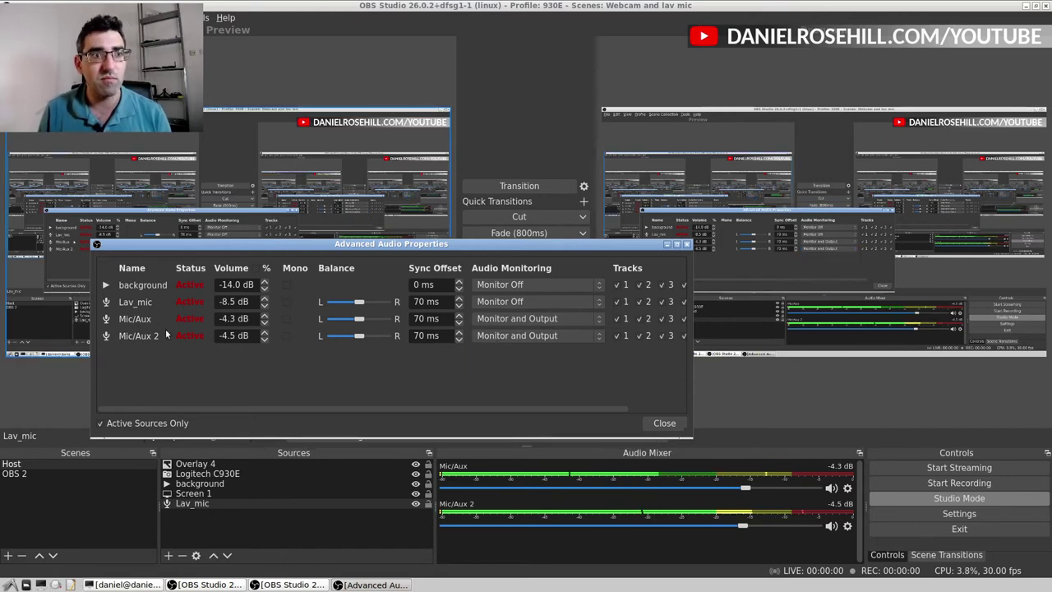
Switch both OBS-Monitor streams from GP107GL HDMI 2 to Built-in Audio Analog Stereo, then close the mixer.
click(54, 585)
scroll(274, 367, down, 5)
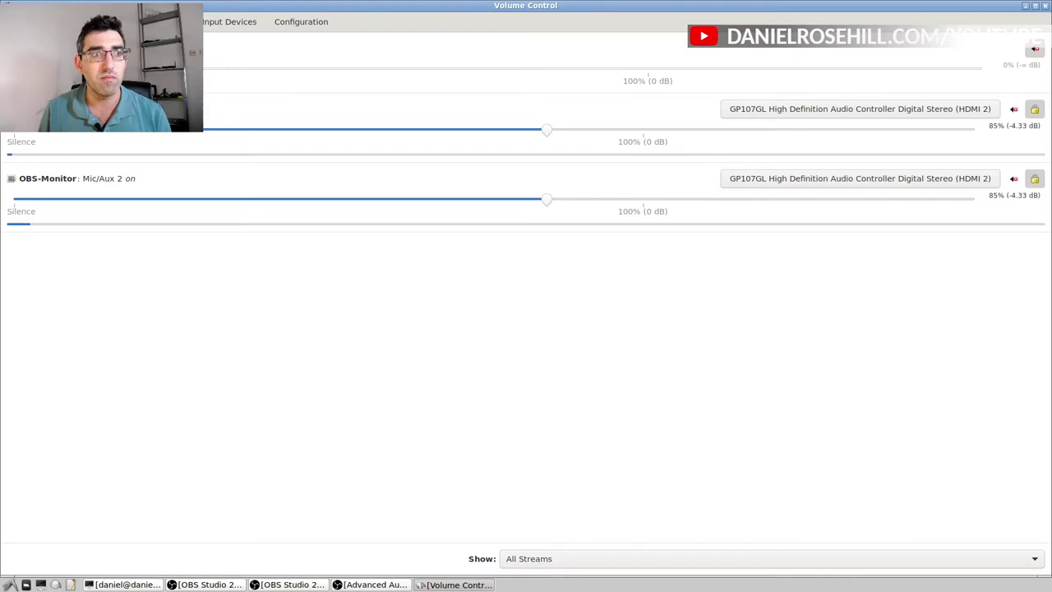
click(812, 112)
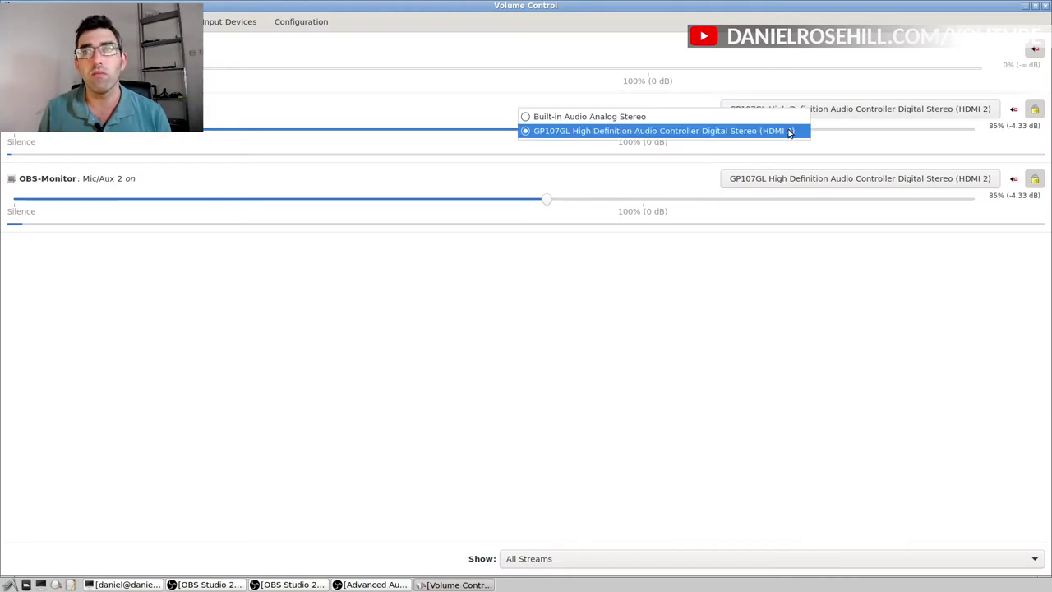
click(804, 115)
click(797, 179)
click(793, 192)
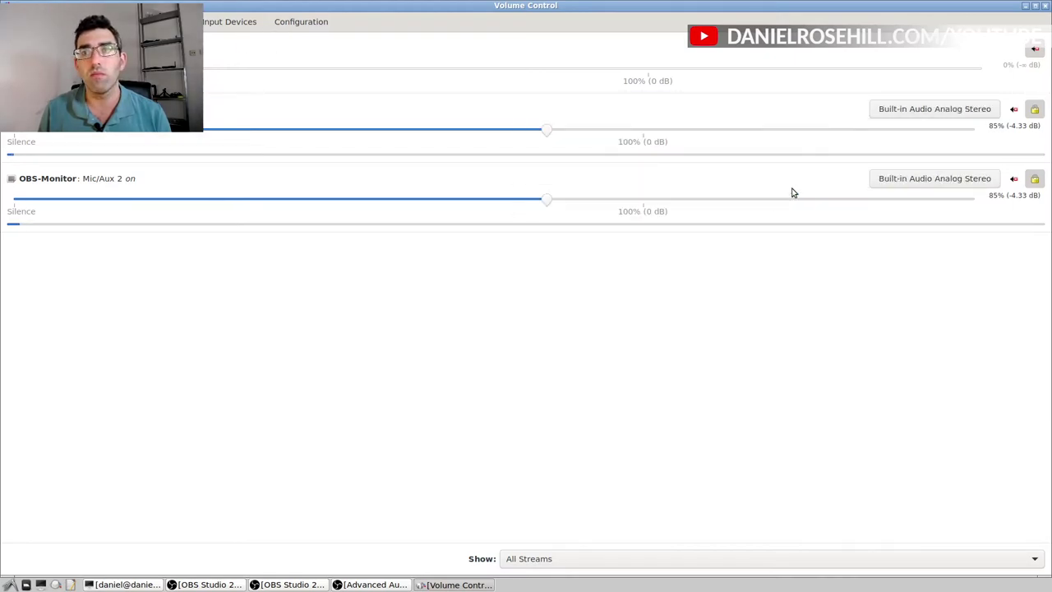
click(1042, 7)
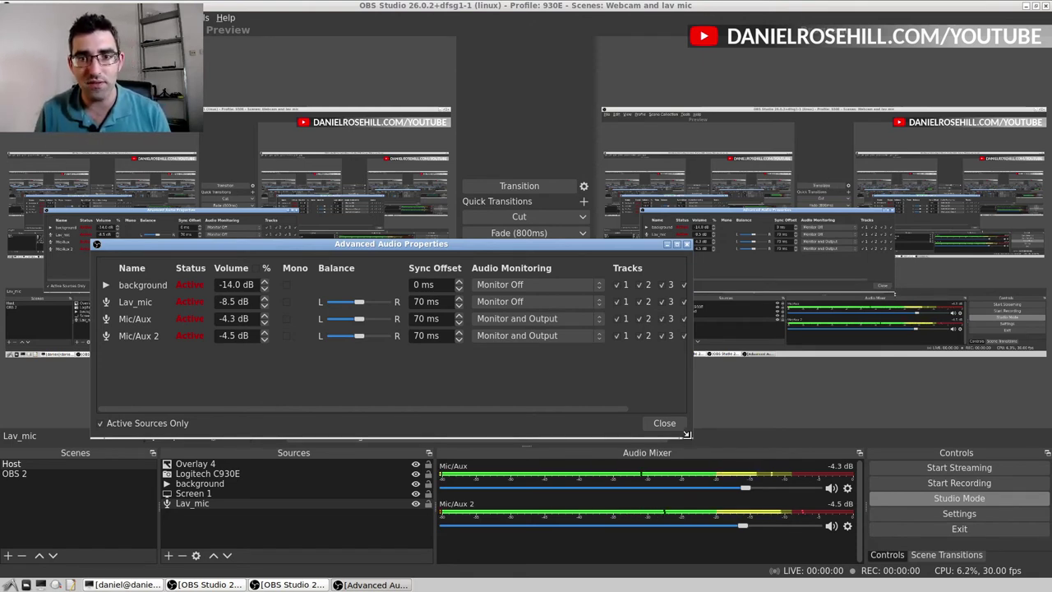
click(52, 586)
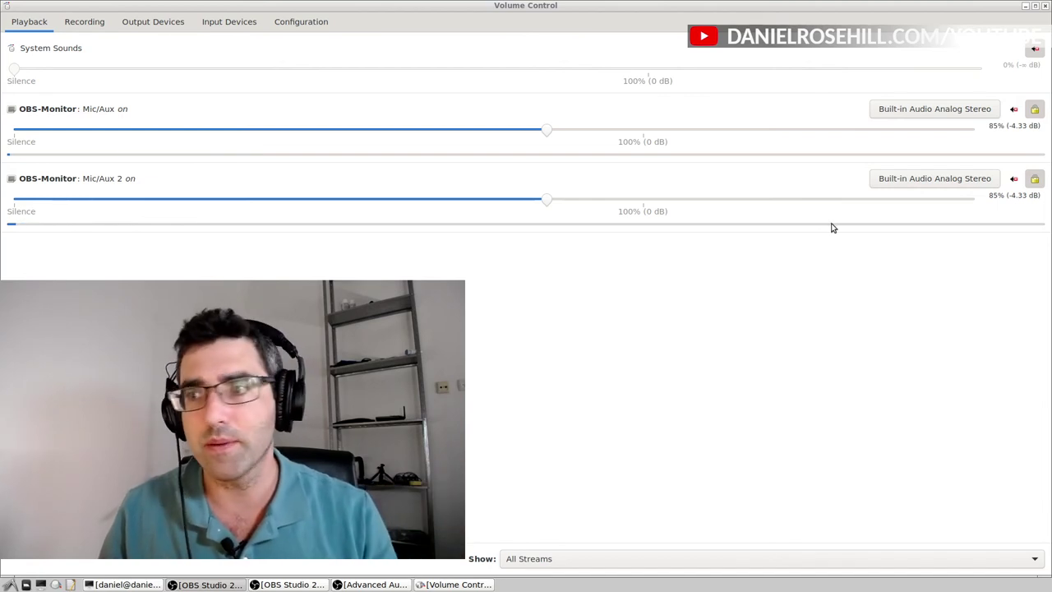
Mute the OBS-Monitor: Mic/Aux 2 playback stream, leaving Mic/Aux playing at 85%.
click(1013, 181)
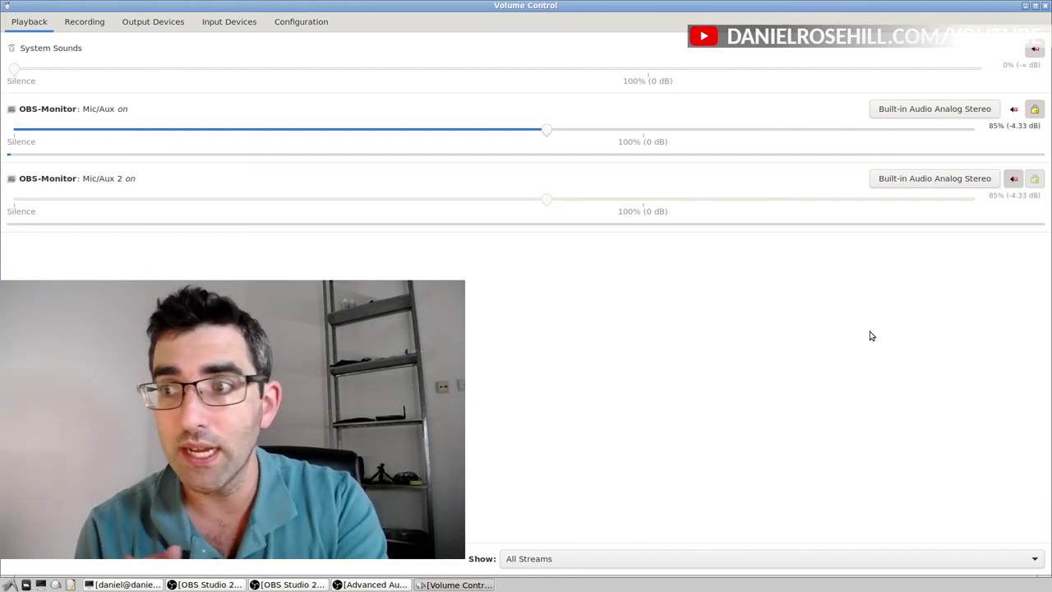
click(934, 109)
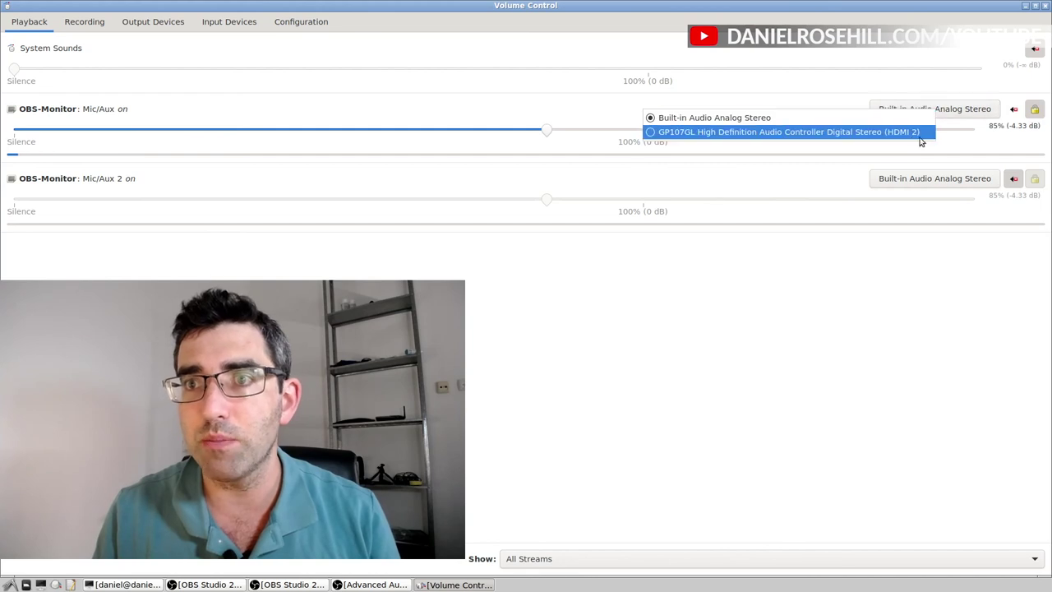
click(902, 305)
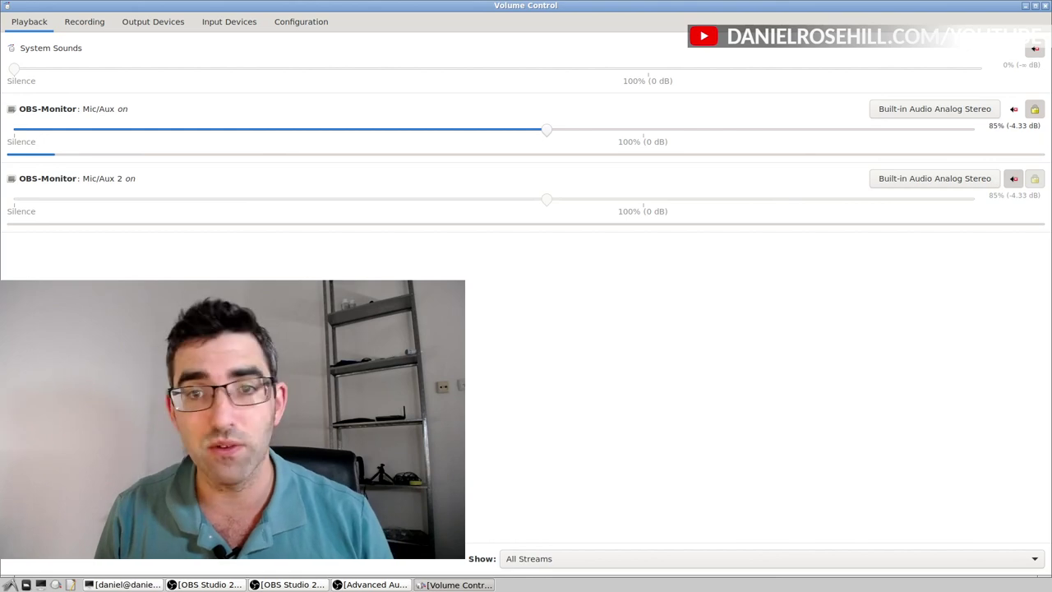
key(alt+Tab)
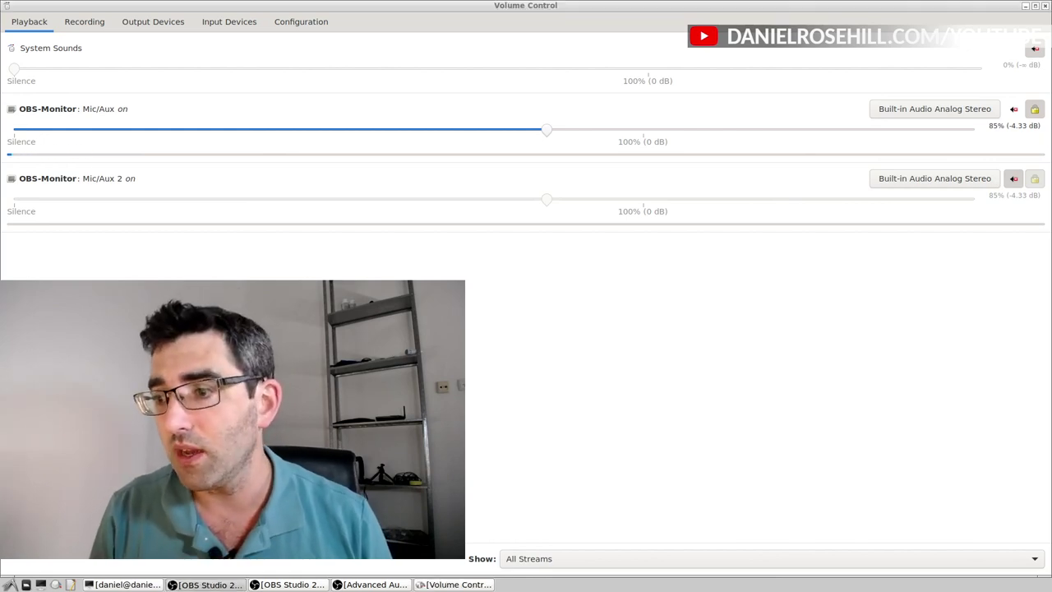